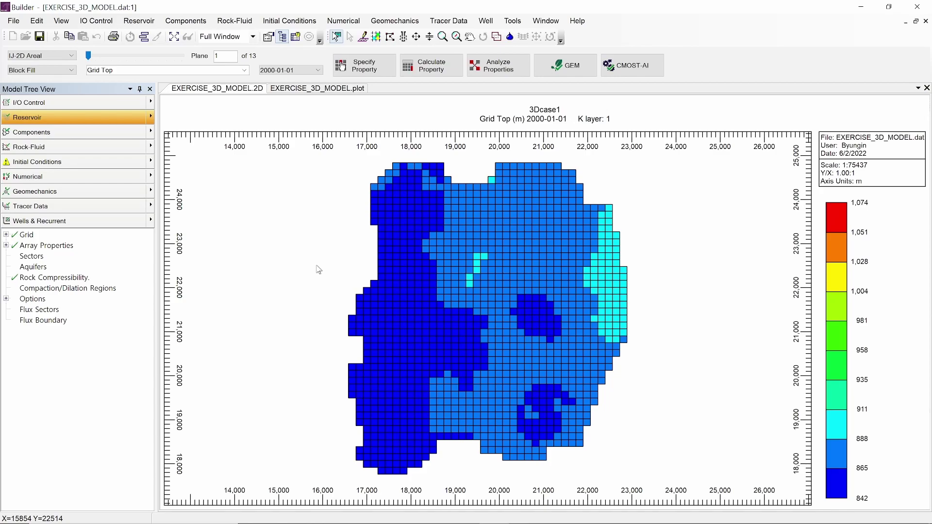
Switch the grid view from IJ-2D Areal to 3D View and open the Geomechanics section.
click(41, 56)
click(42, 86)
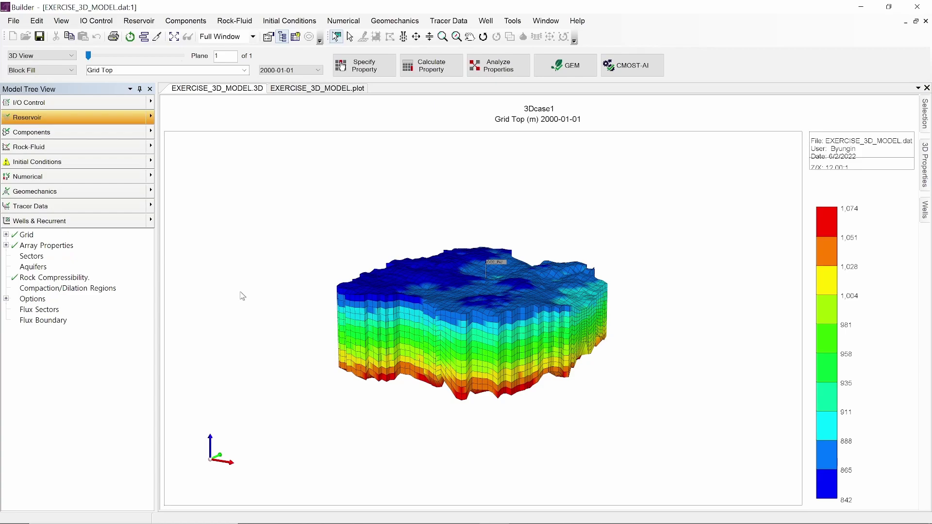
click(54, 191)
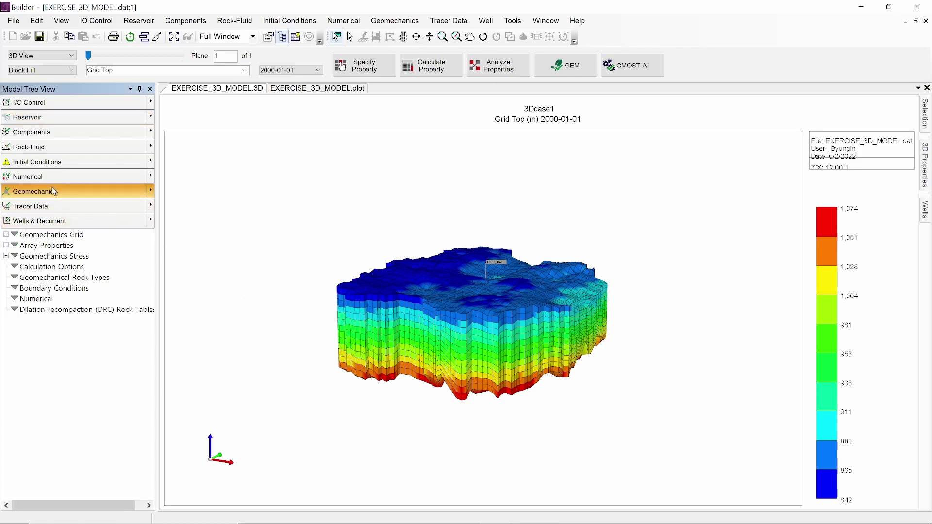
Set GEOM3D to 3D and GCOUPLING to 0 in Calculation Options, dismissing the rock-type error.
click(54, 268)
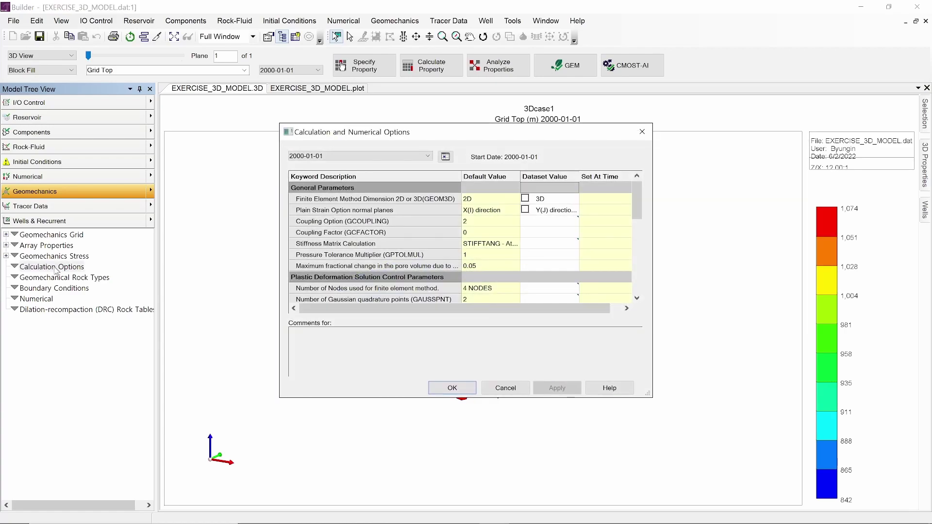
click(528, 200)
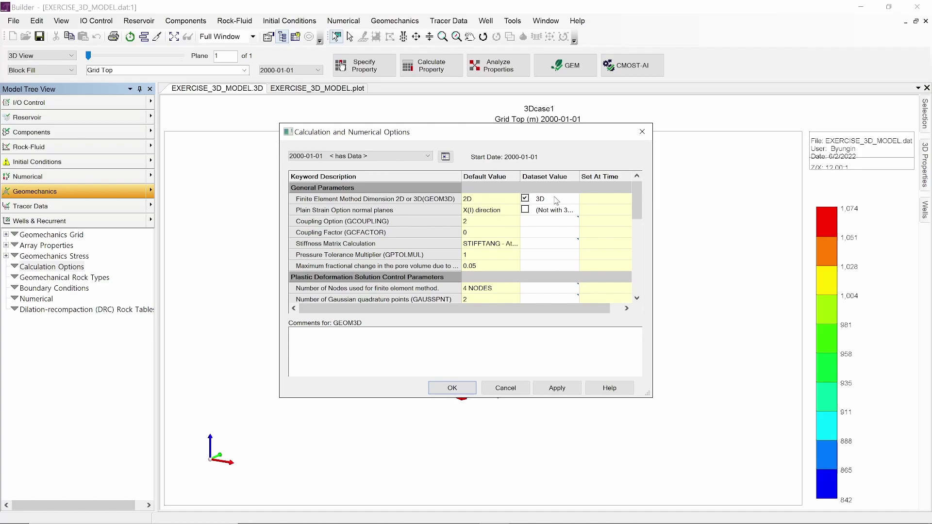
click(547, 223)
click(547, 222)
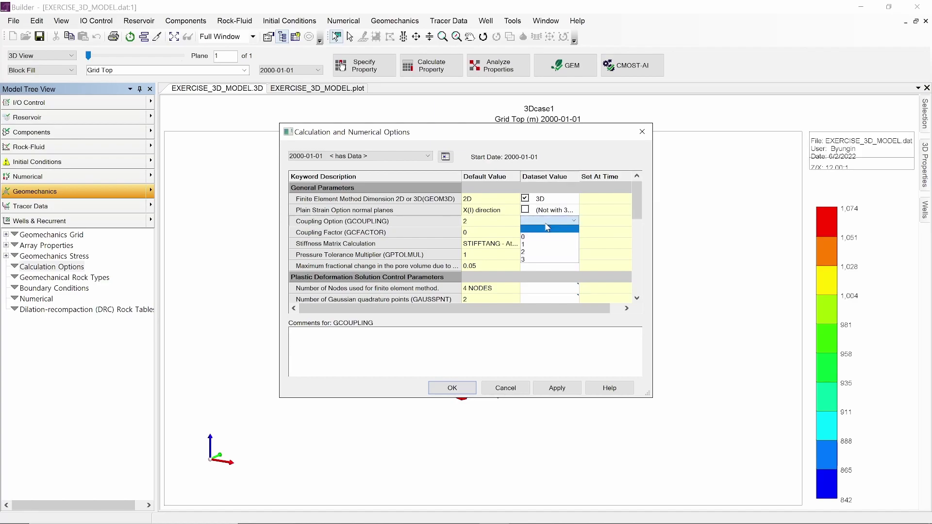
click(544, 238)
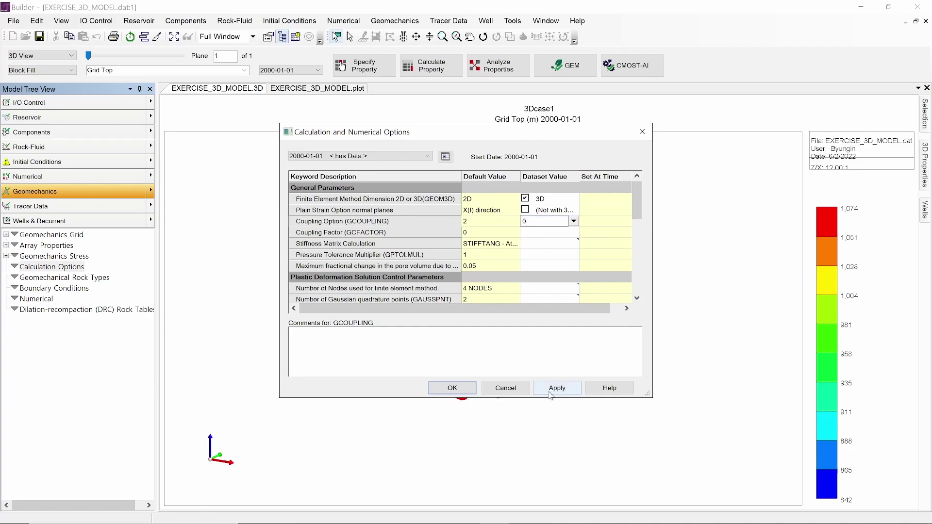
click(454, 391)
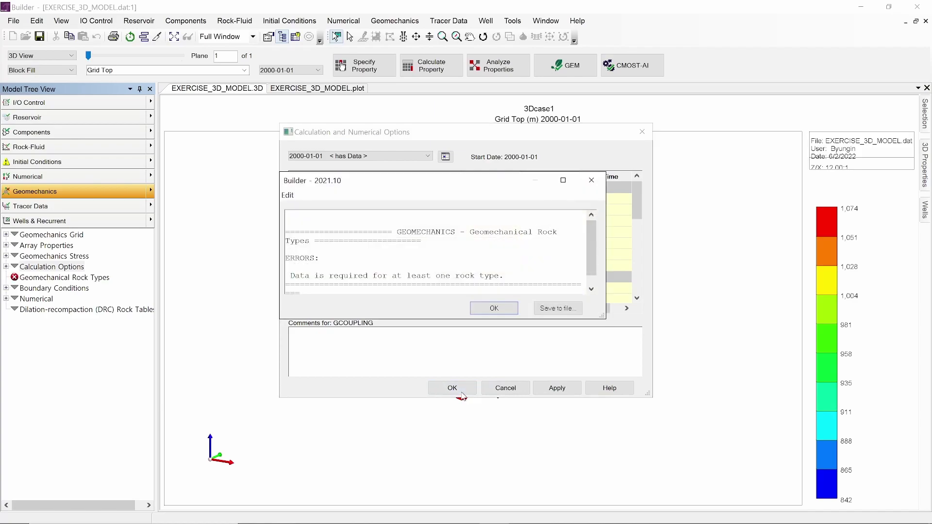
click(502, 311)
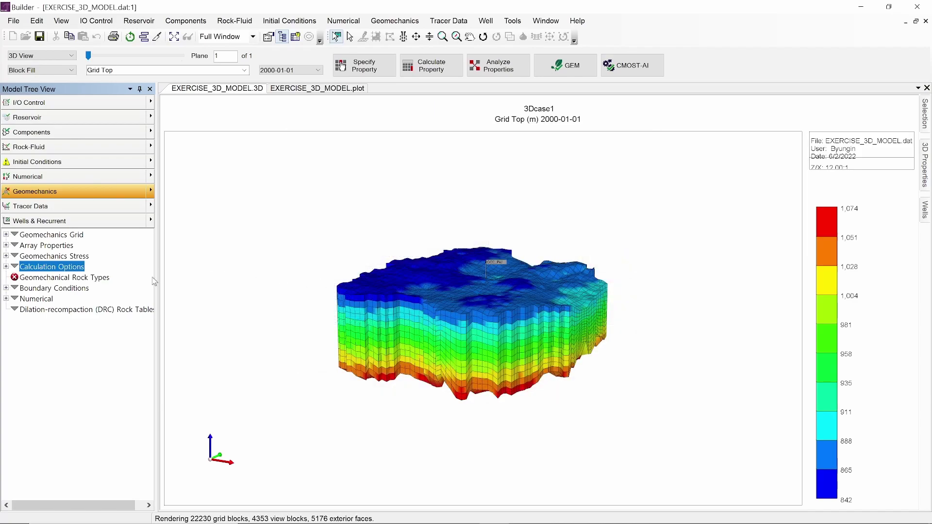
Add geomechanical rock type 1 with the Elasto-Plastic Mohr-Coulomb model, acknowledging the warning.
click(84, 280)
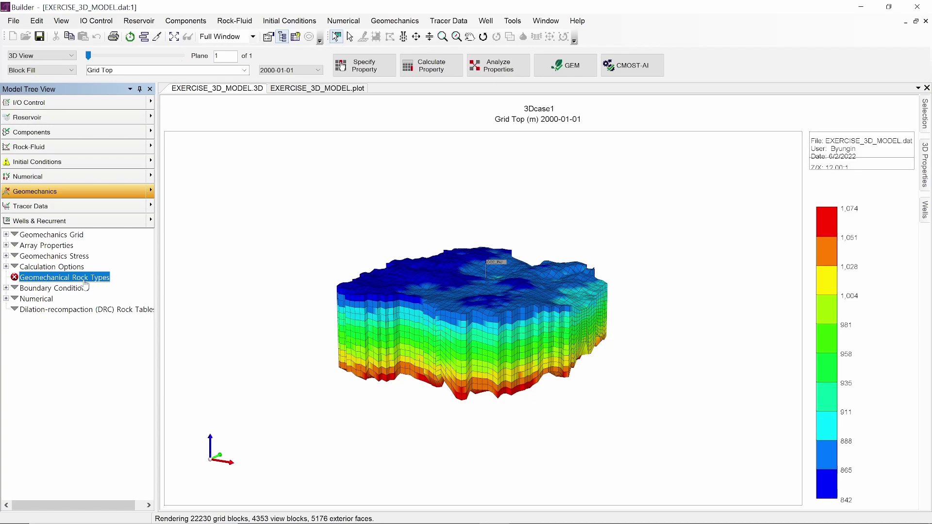
double_click(84, 283)
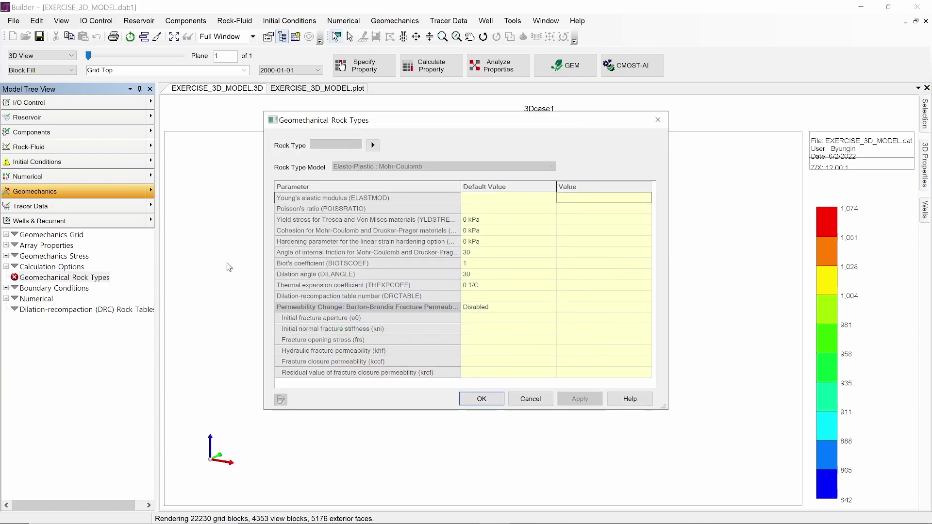
click(377, 148)
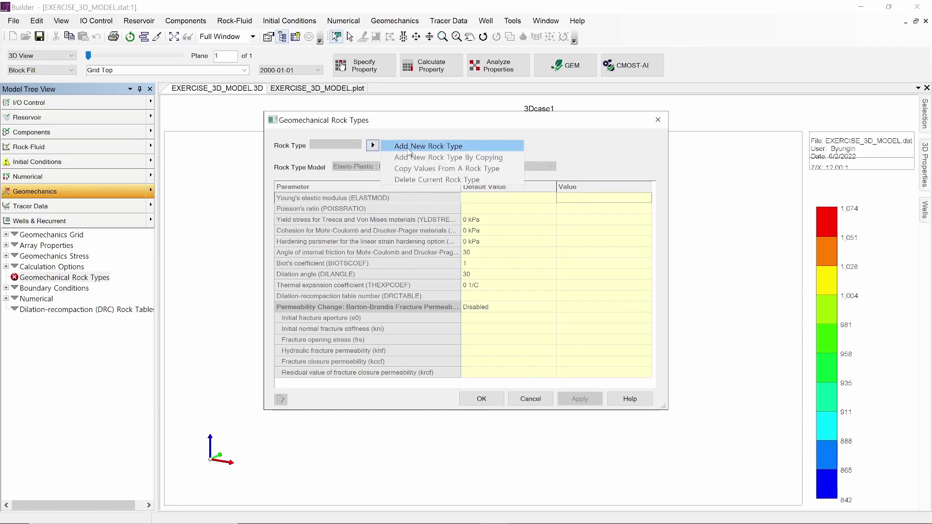
click(408, 147)
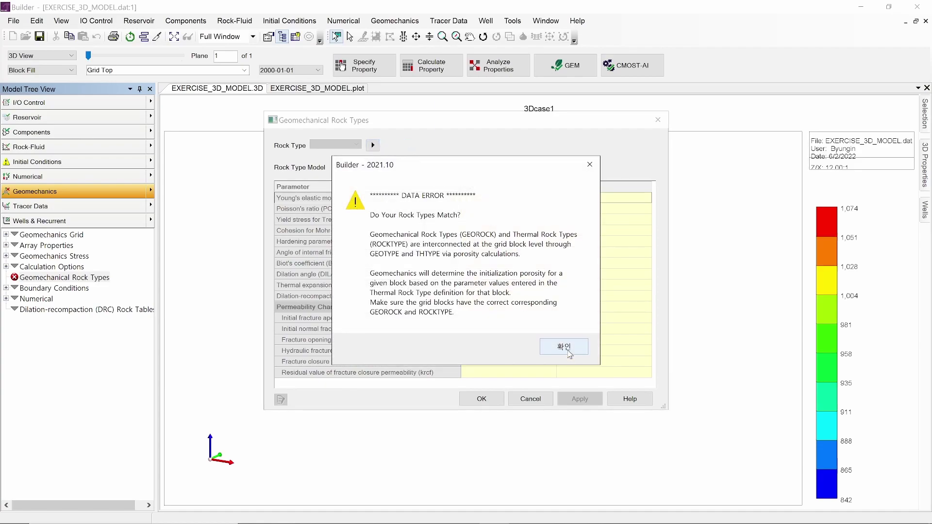
click(569, 352)
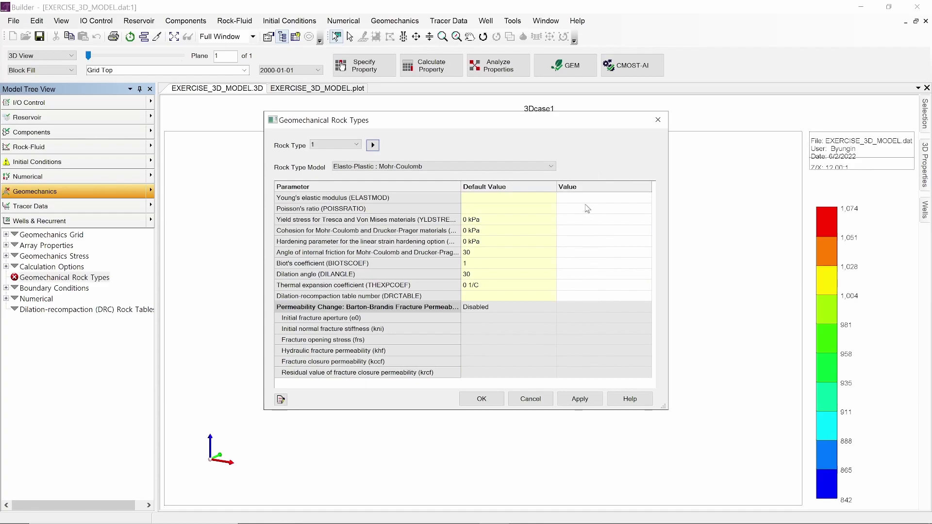
Enter ELASTMOD 1.0e6, POISSRATIO 0.3 and cohesion 1.e8 for rock type 1 and apply.
click(584, 200)
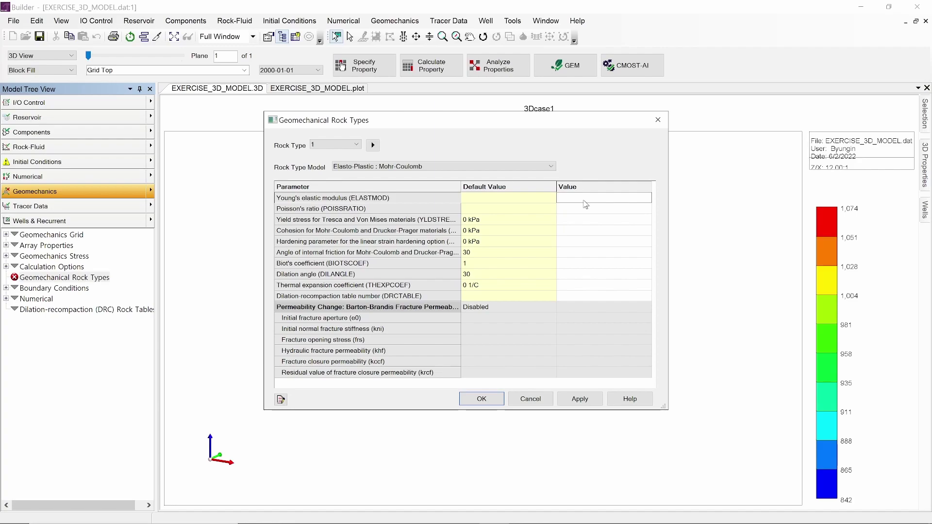
click(578, 212)
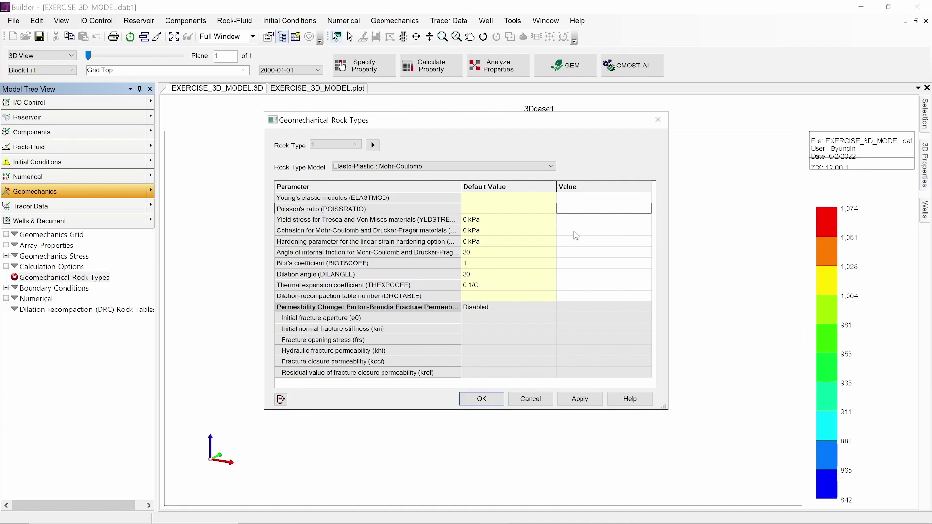
click(585, 199)
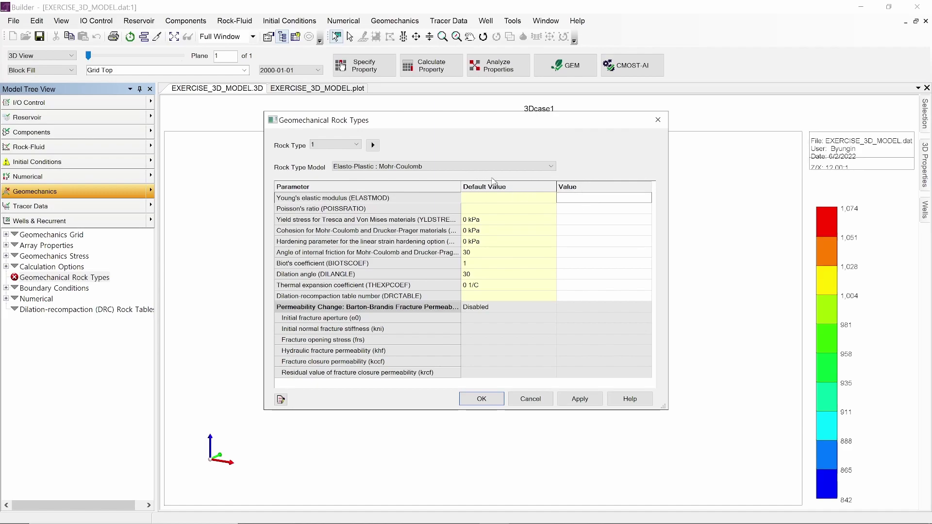
click(574, 201)
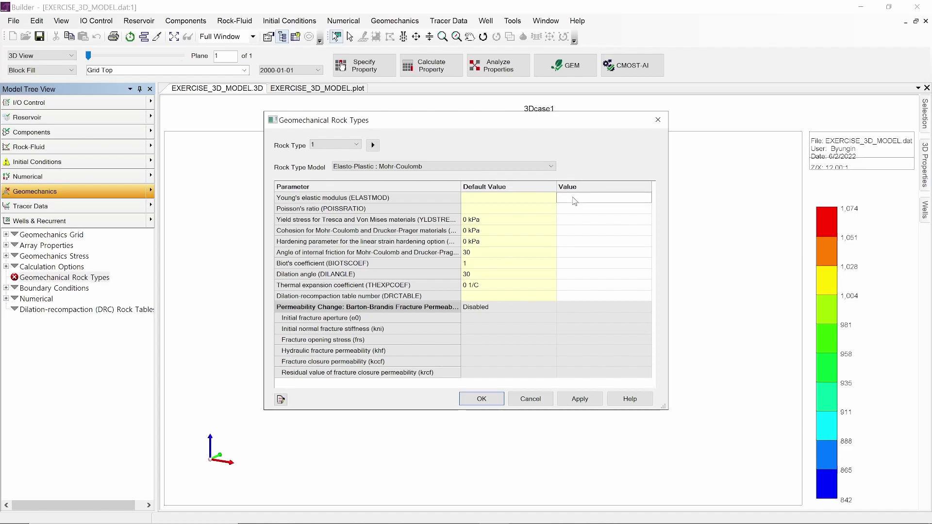
text(1.0e6)
click(588, 209)
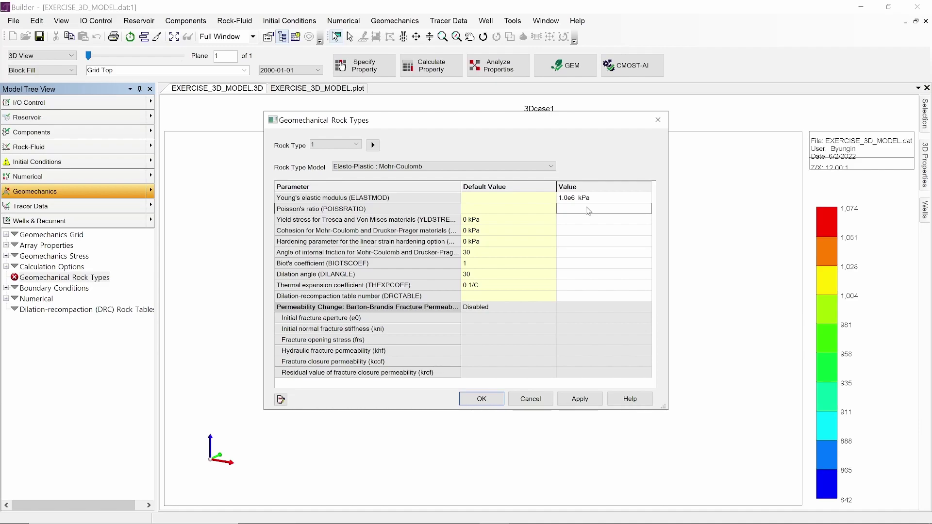
text(0.)
text(3)
click(610, 232)
text(1)
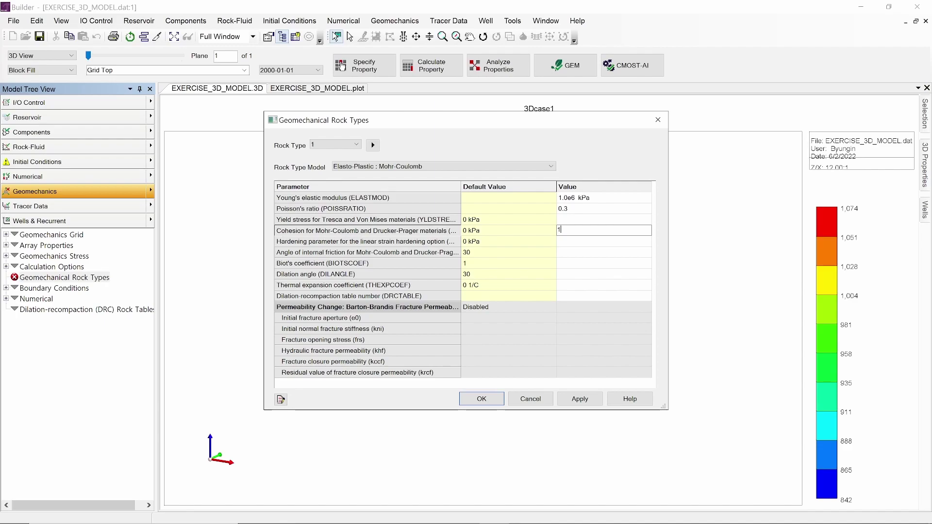
text(.e8)
click(618, 253)
click(578, 400)
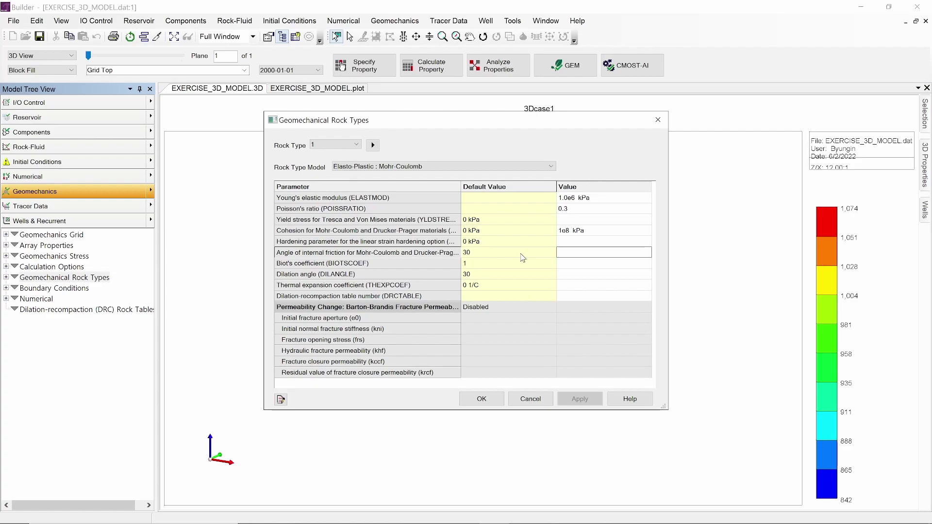
Create rock type 2 by copying rock type 1, confirming the matching warning.
click(373, 145)
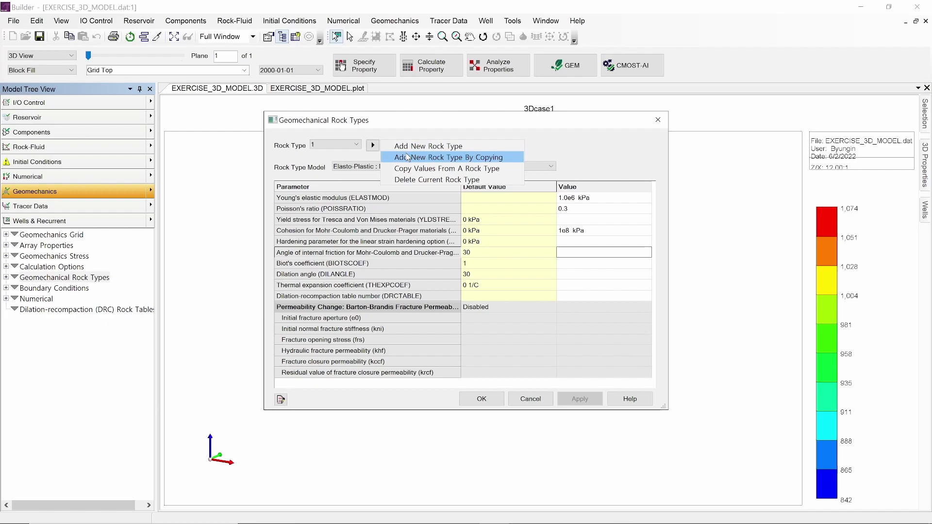
click(408, 157)
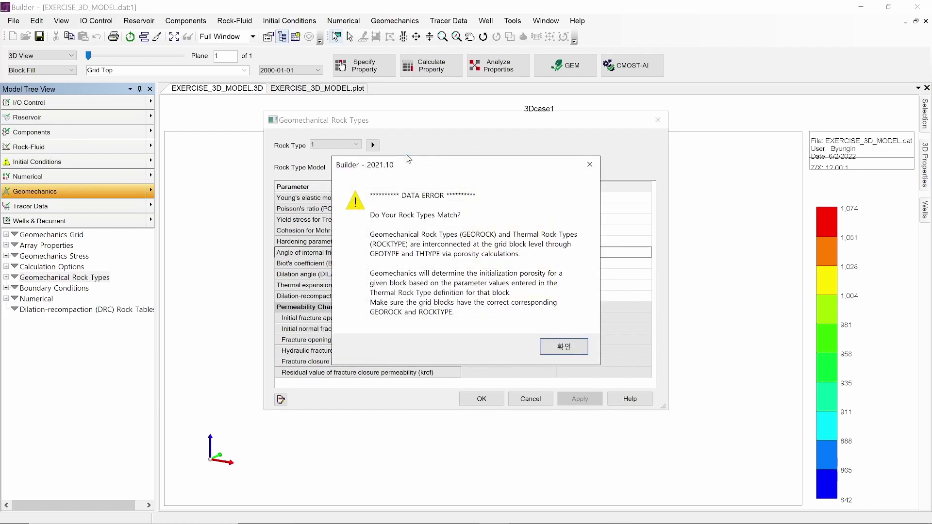
click(564, 346)
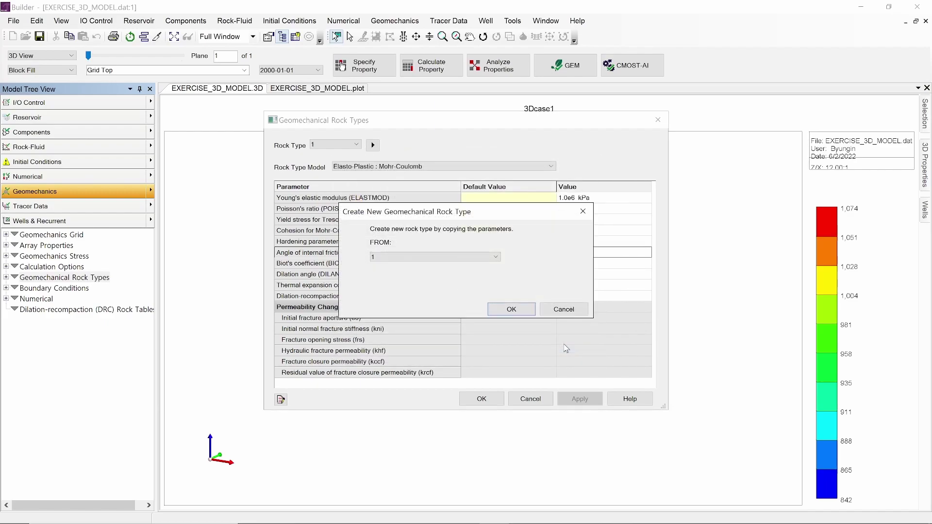
click(511, 310)
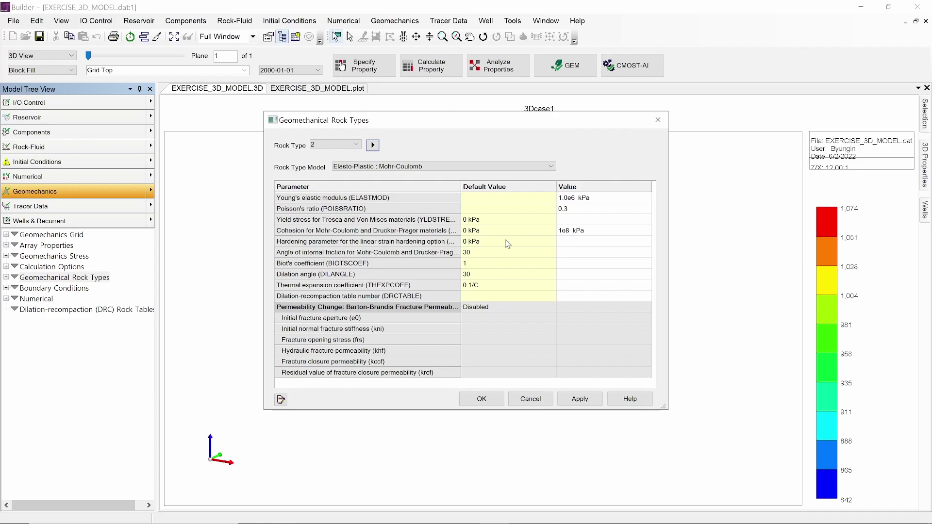
Give rock type 2 Young's modulus 0.2e6 kPa and Poisson's ratio 0.2, then apply and close.
click(581, 199)
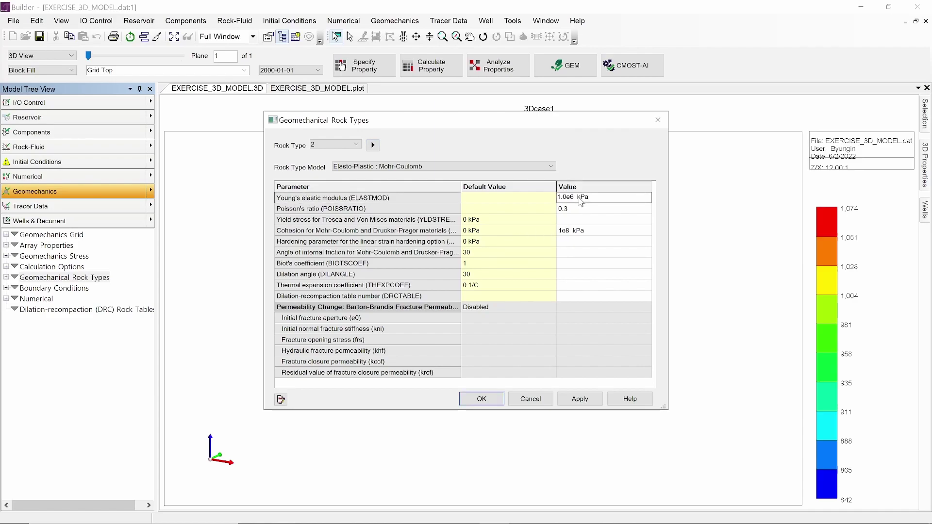
key(BackSpace)
key(BackSpace)
key(BackSpace)
key(BackSpace)
key(BackSpace)
key(BackSpace)
key(BackSpace)
key(BackSpace)
key(BackSpace)
text(1)
key(BackSpace)
key(BackSpace)
text(0.2)
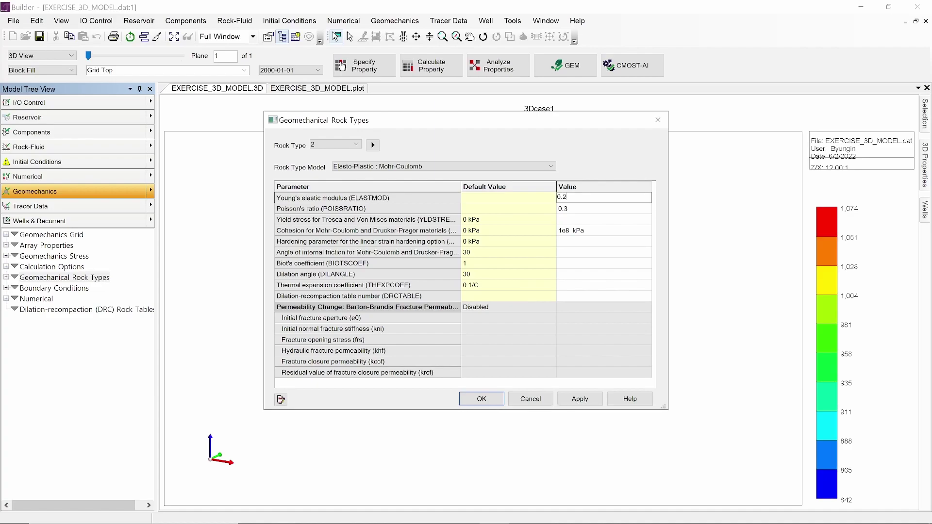
text(e6)
click(588, 212)
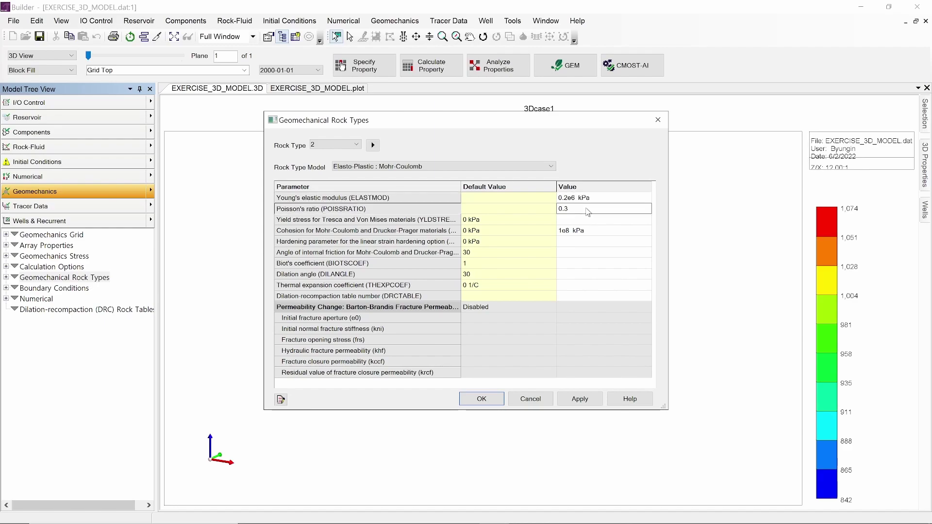
double_click(588, 212)
text(0.2)
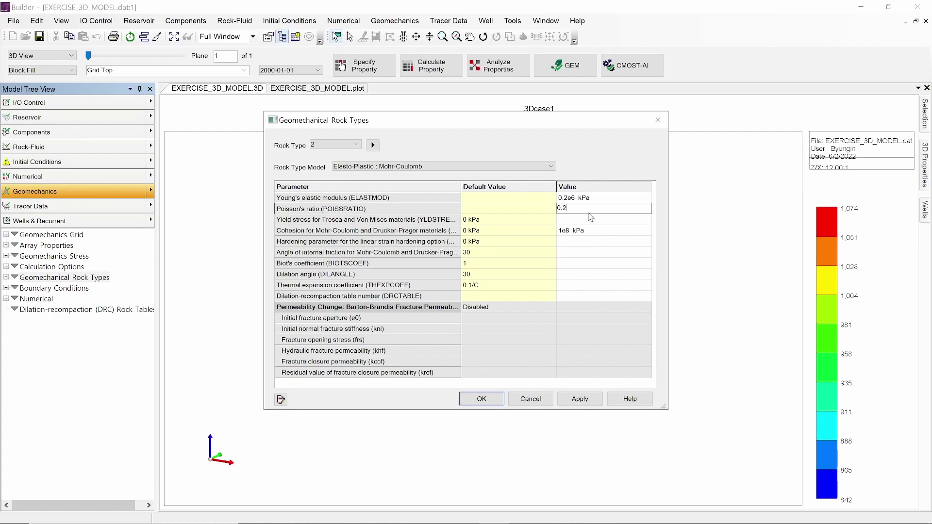
click(596, 221)
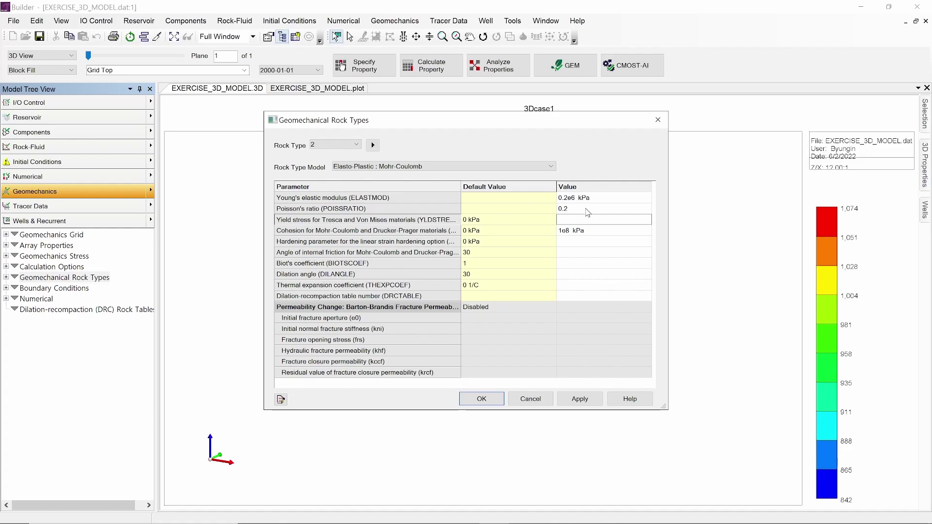
click(573, 403)
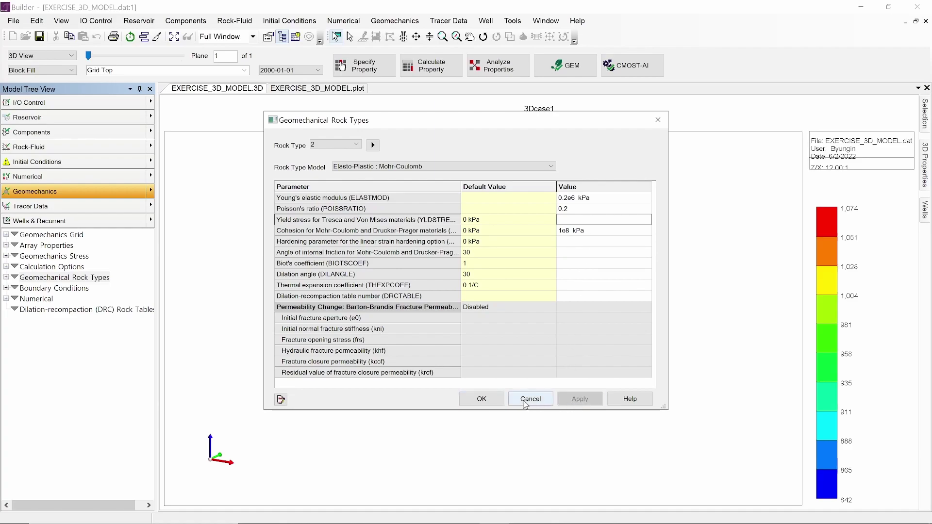
click(491, 403)
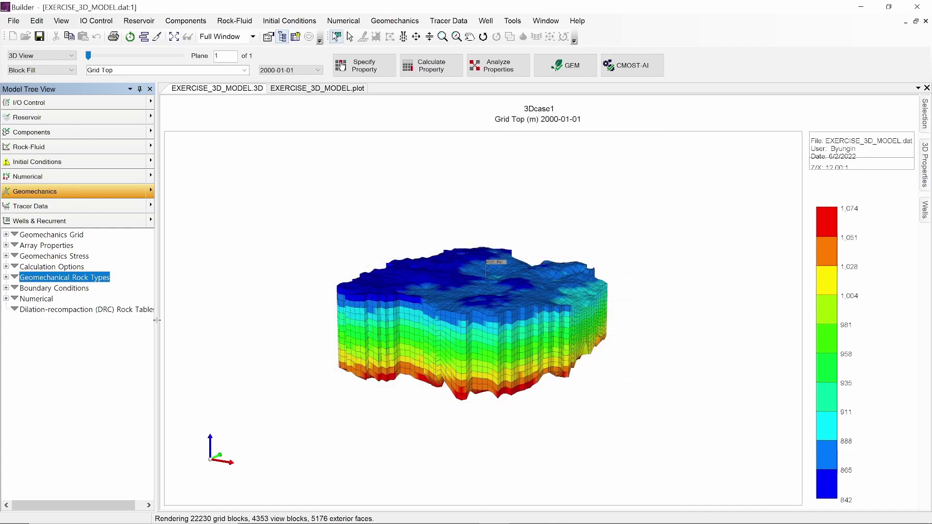
Expand Geomechanics Grid and open the Extend Grid dialog, moving it aside.
click(5, 234)
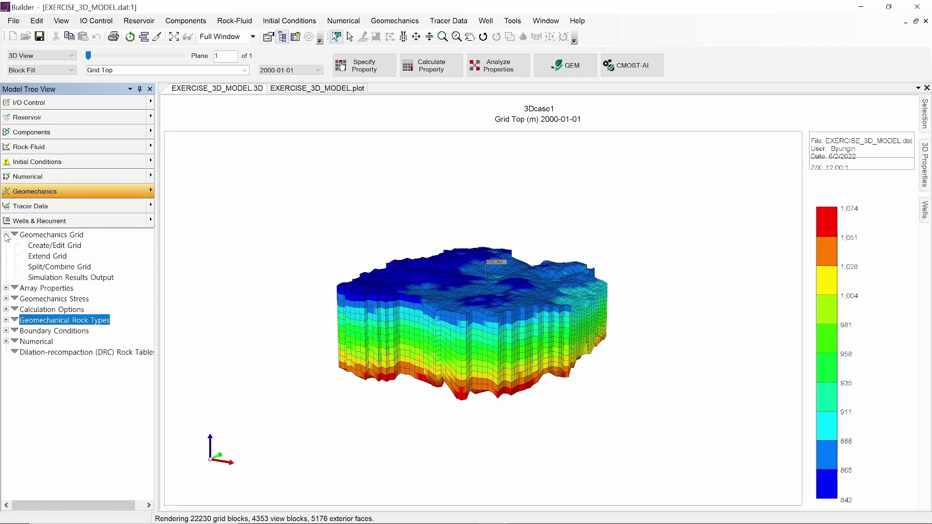
double_click(47, 256)
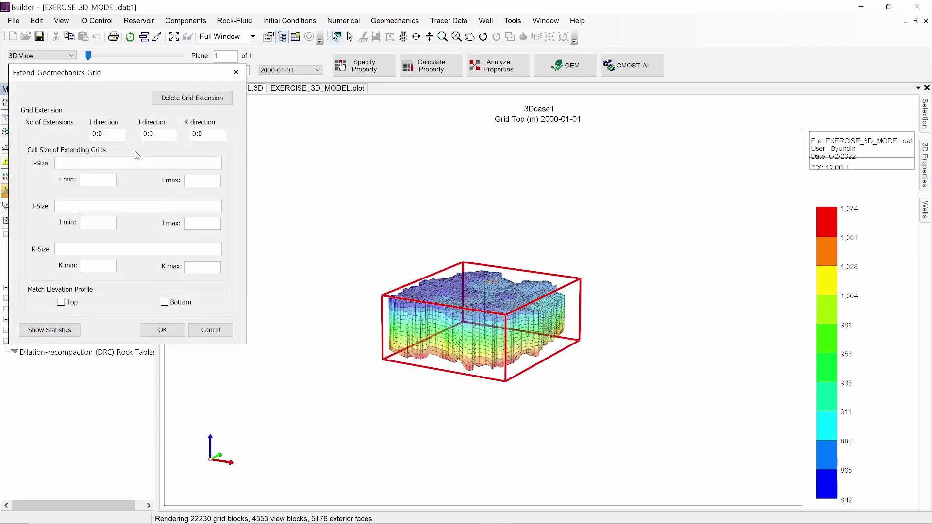
drag(154, 84, 219, 132)
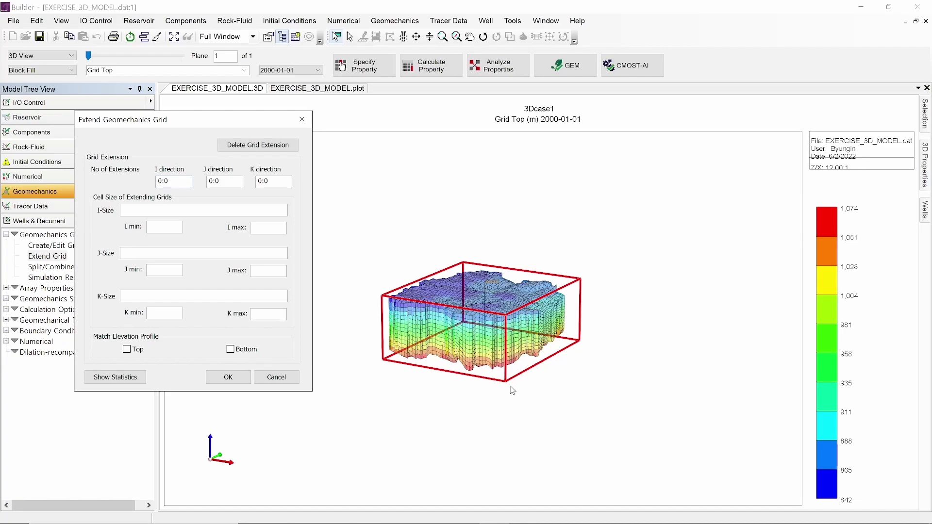
Set the K-direction extension to 10:5 with K-Size 10*85 5*50.
click(261, 182)
key(BackSpace)
text(10)
click(279, 180)
key(BackSpace)
text(5)
click(202, 297)
text(10*)
text(85)
text(5*50)
click(223, 378)
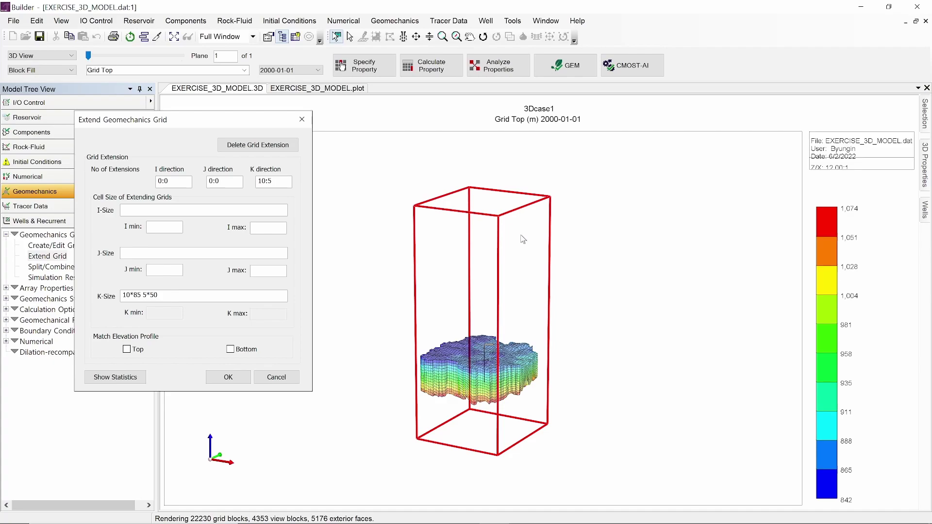
Accept the grid extension and expand the geomechanics Array Properties list.
click(227, 377)
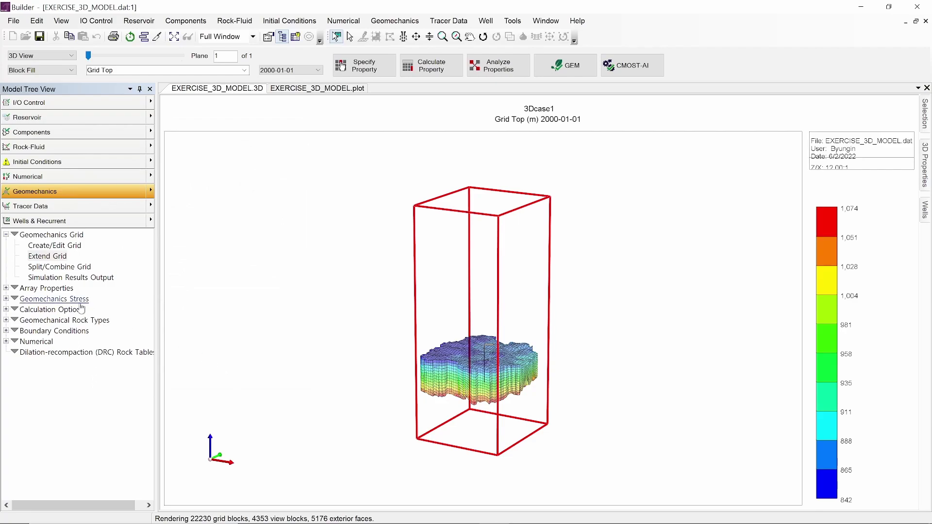
click(7, 288)
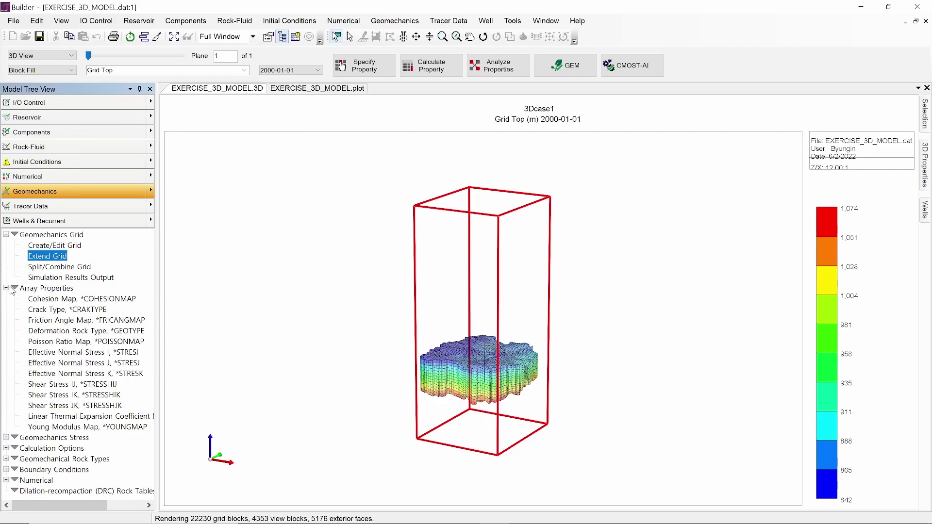
Open Deformation Rock Type (*GEOTYPE) and set its data type to KVAR.
double_click(65, 335)
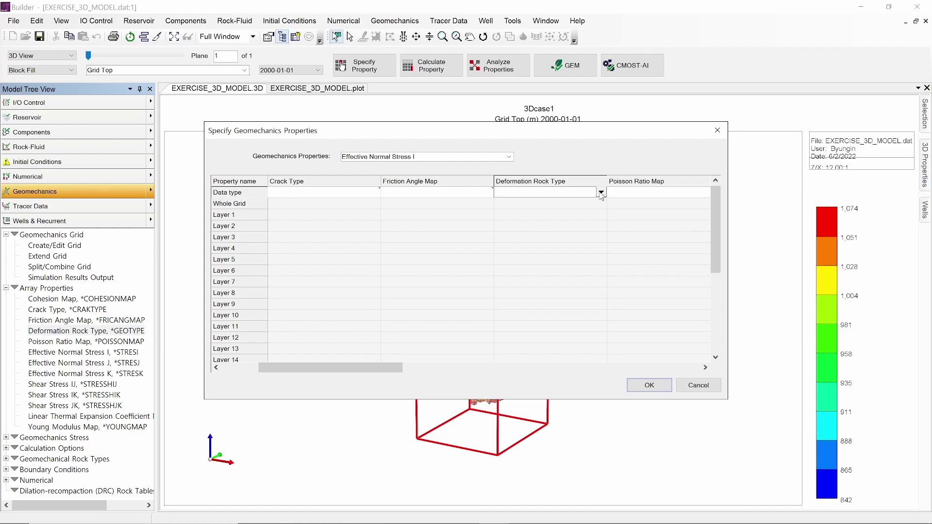
click(566, 194)
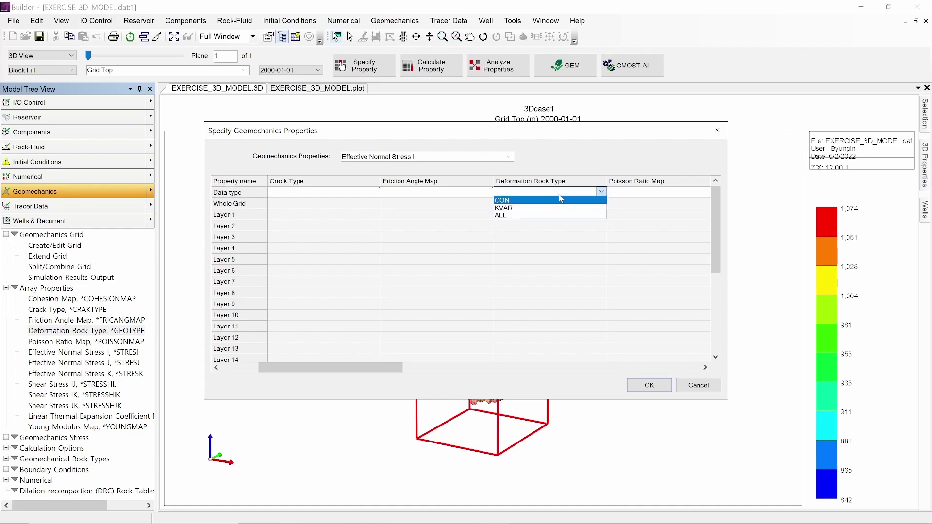
click(545, 208)
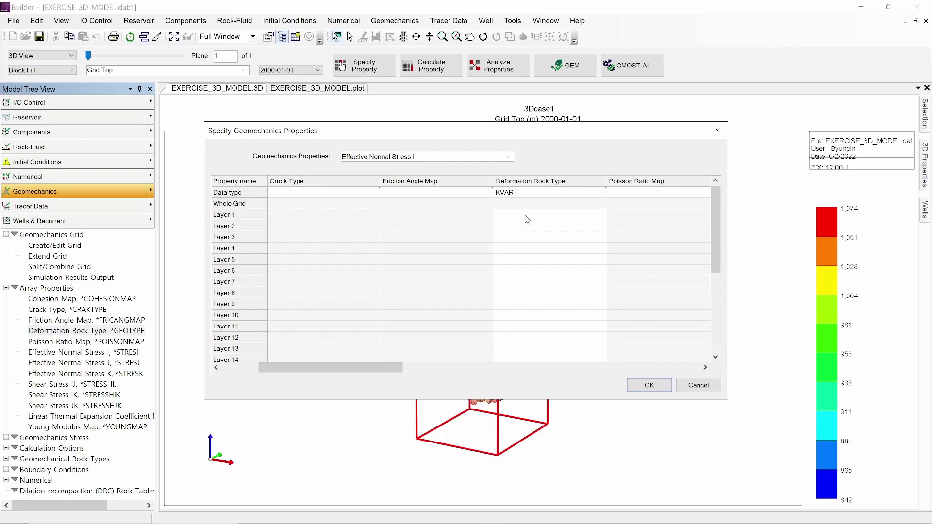
Enter deformation rock type 2 for layers 1 through 10.
click(525, 215)
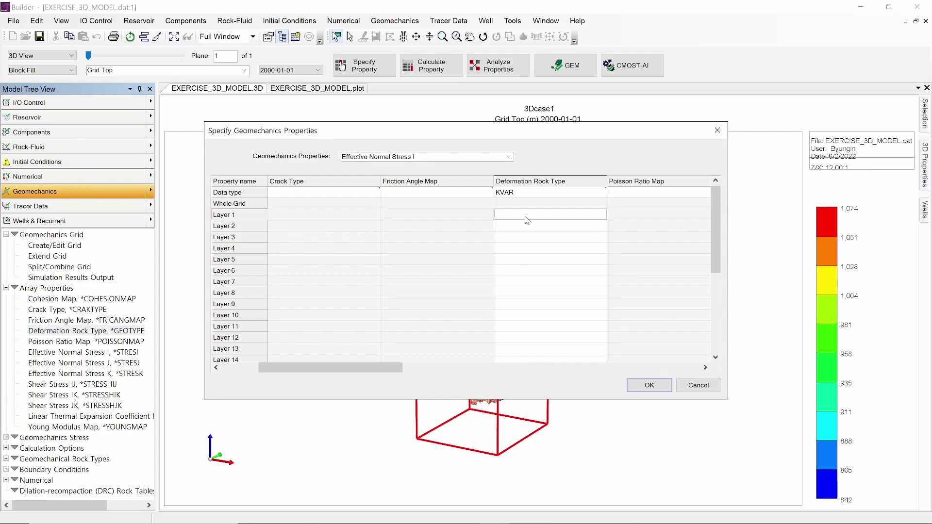
text(2)
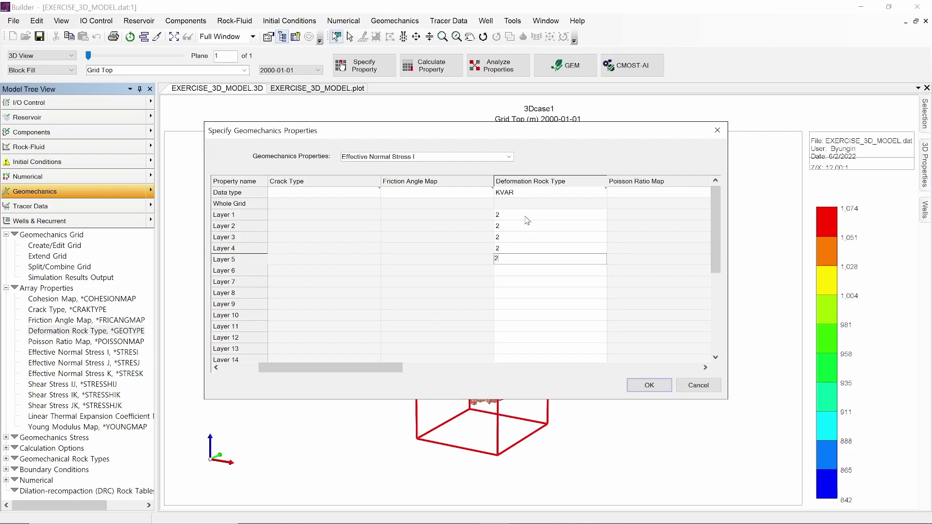
text( 2 2 2 2 2 2 2)
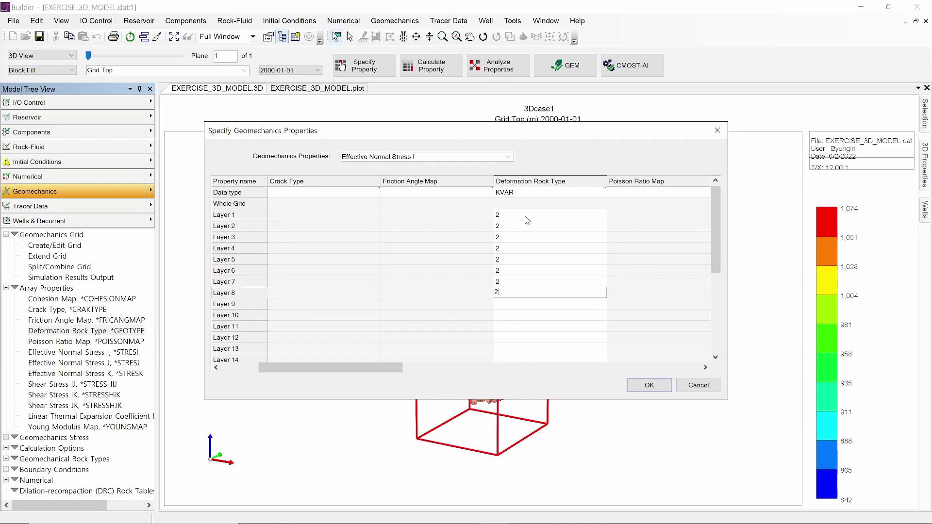
key(Return)
text(2)
key(Return)
text(2)
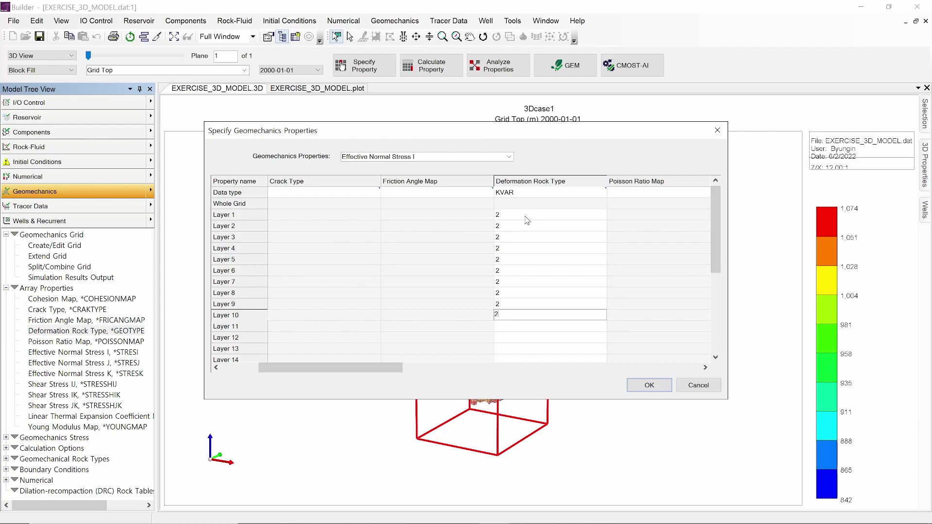
key(Return)
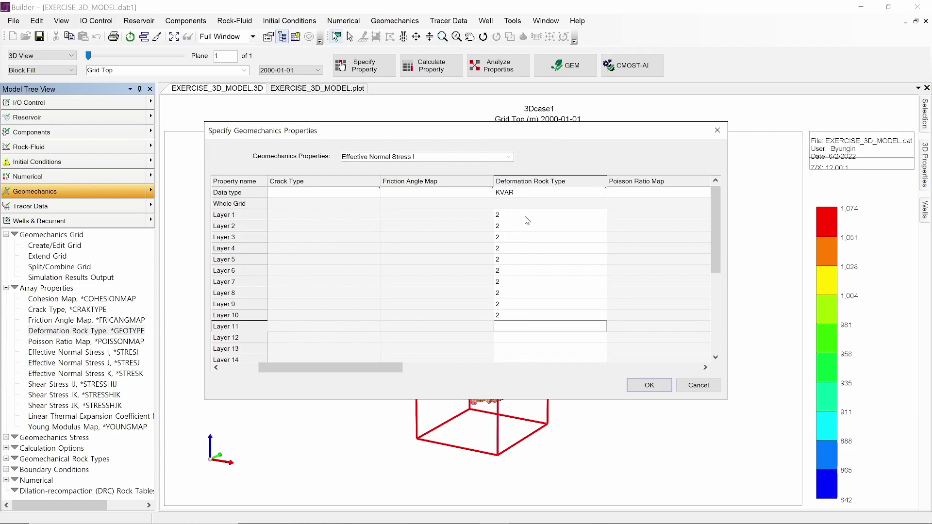
Enter rock type 1 for layers 11 through 23, filling the skipped layers 20 and 23.
text(1)
key(Return)
text(1)
key(Return)
text(1 1)
key(Return)
text(1)
key(Return)
text(1)
key(Return)
text(1)
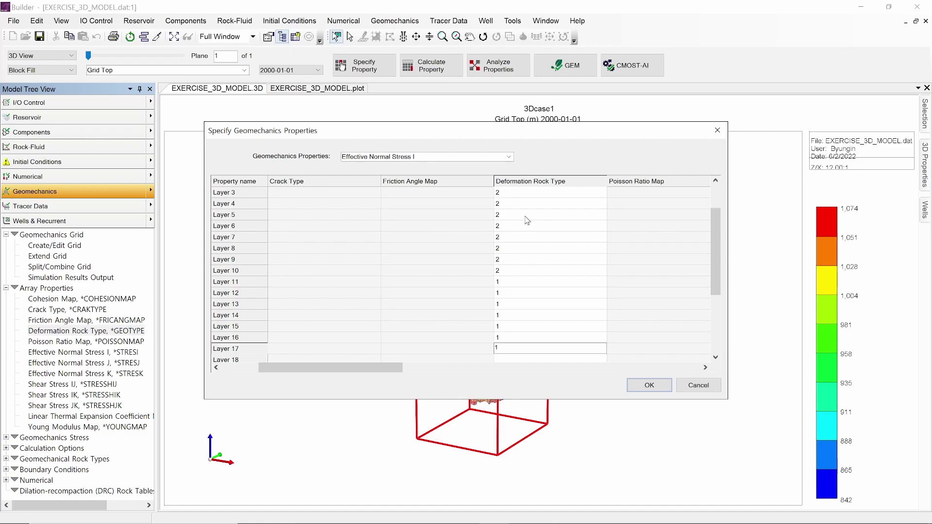
key(Return)
text(1)
key(Return)
text(1)
scroll(528, 221, down, 2)
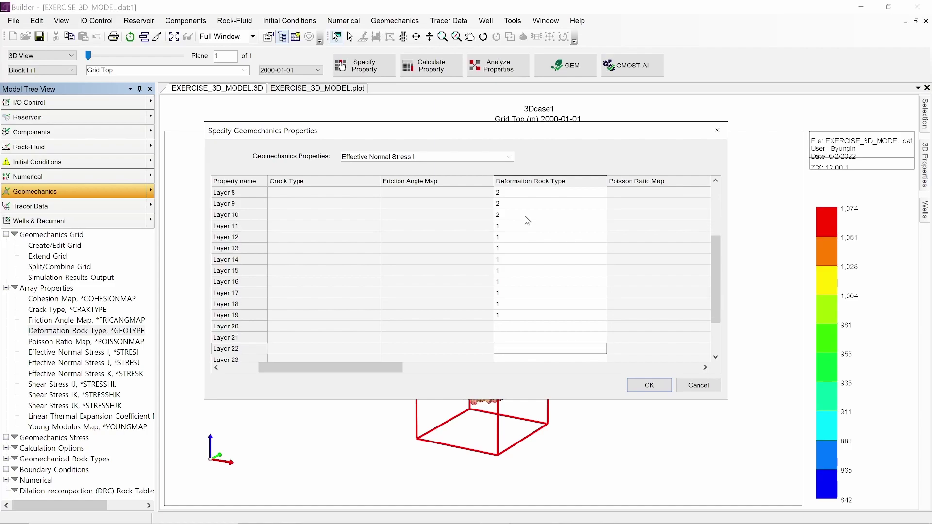
key(Return)
key(Return)
key(Up)
text(1)
key(Return)
text(1)
key(Return)
text(1)
key(Return)
key(Return)
scroll(528, 220, down, 2)
key(Return)
key(Return)
key(Return)
key(Up)
key(Up)
key(Up)
key(Up)
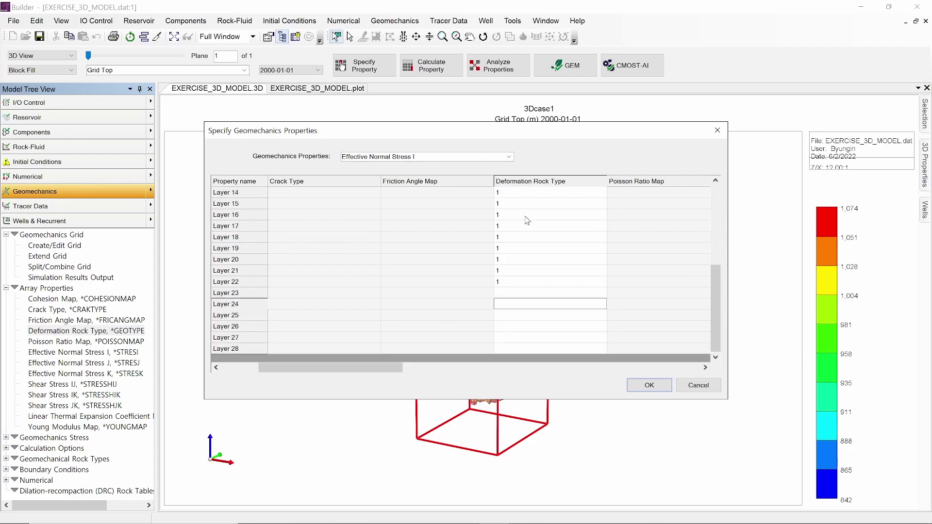
text(1)
key(Return)
Enter rock type 2 for layers 24 through 28.
text(2)
key(Return)
text(2)
key(Return)
text(2 2)
key(Return)
text(2)
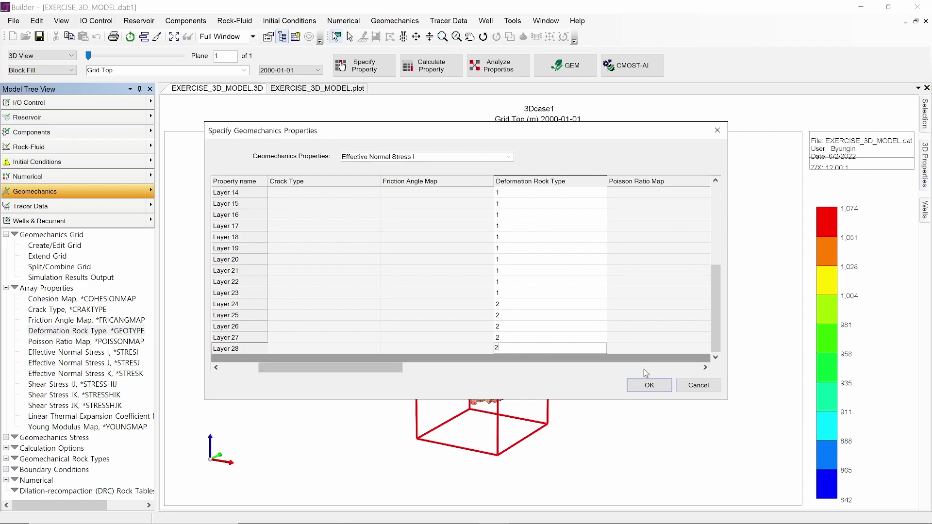
Accept the layer rock types and open Geomechanics Stress > Initial Stress Distribution.
click(643, 386)
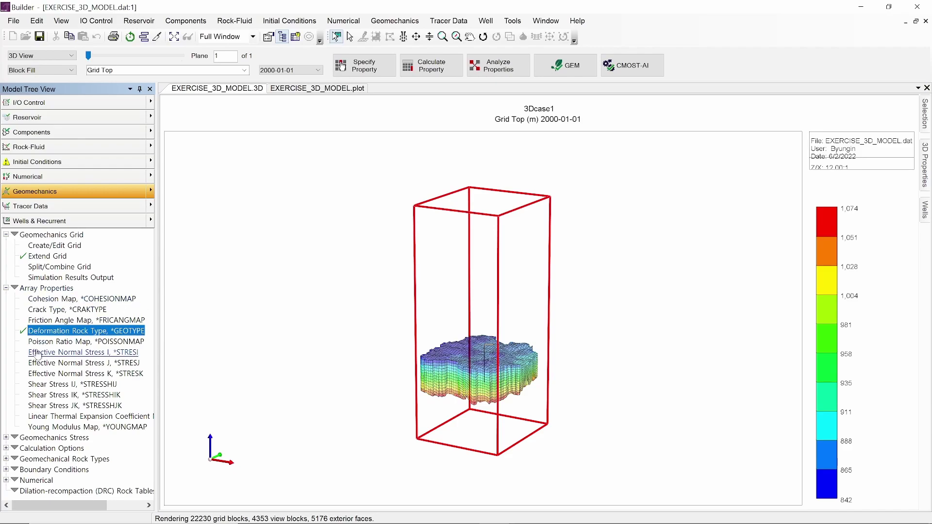
click(31, 438)
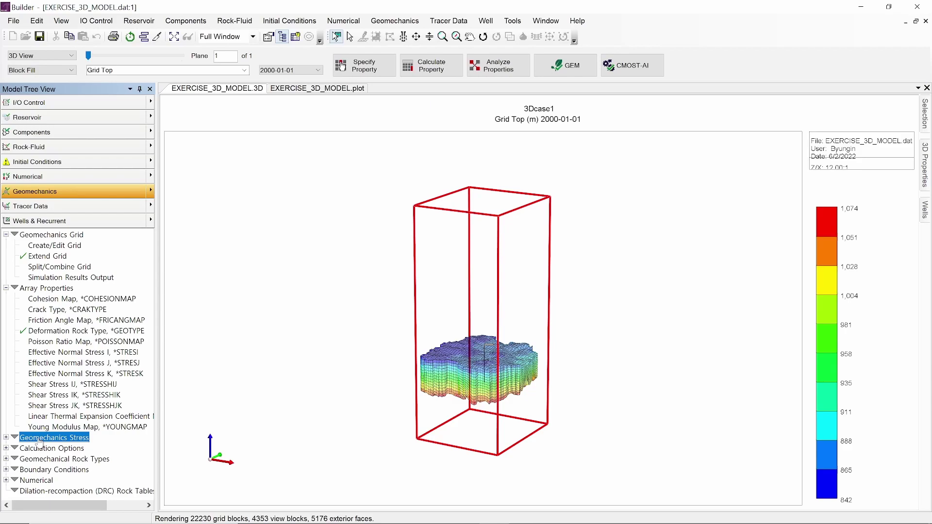
click(14, 438)
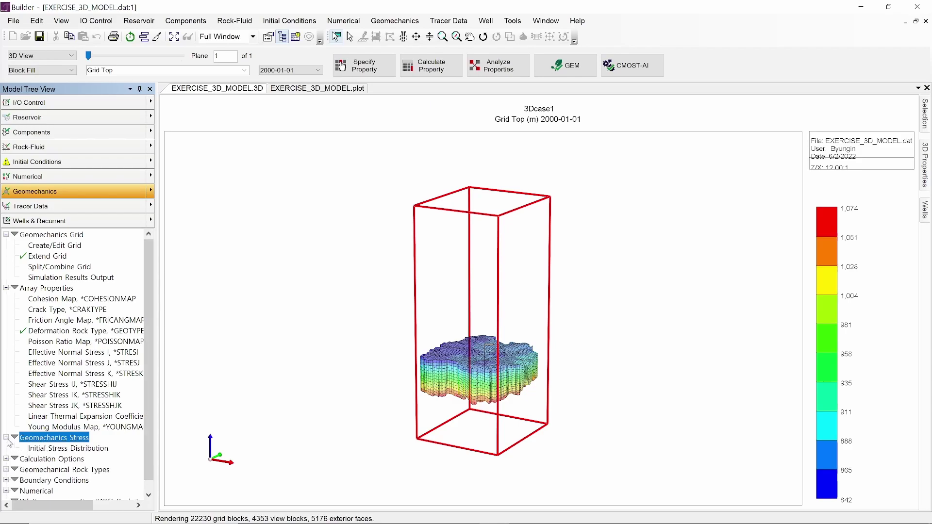
double_click(47, 449)
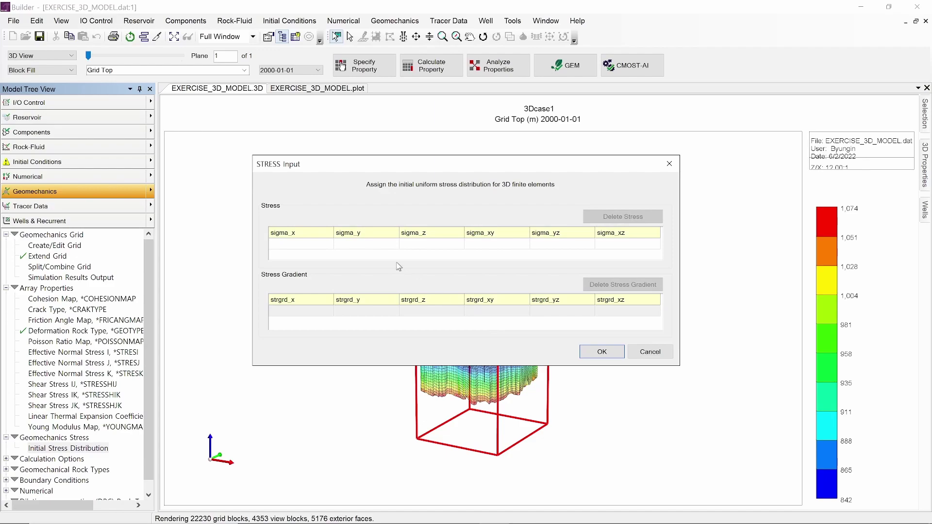
Enter initial stresses sigma_x, sigma_y, sigma_z of 5000 with shear stresses 0.
click(298, 247)
text(5000)
key(Tab)
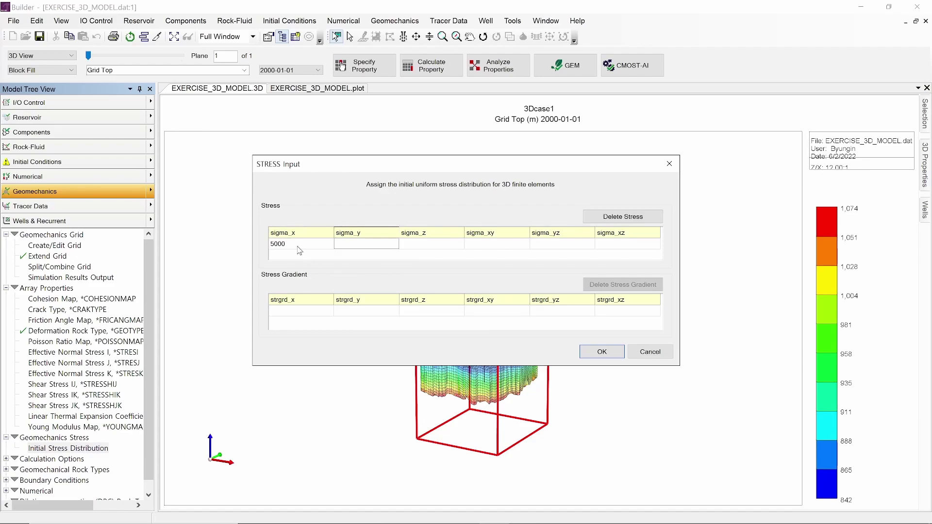
text(5000)
key(Tab)
text(500)
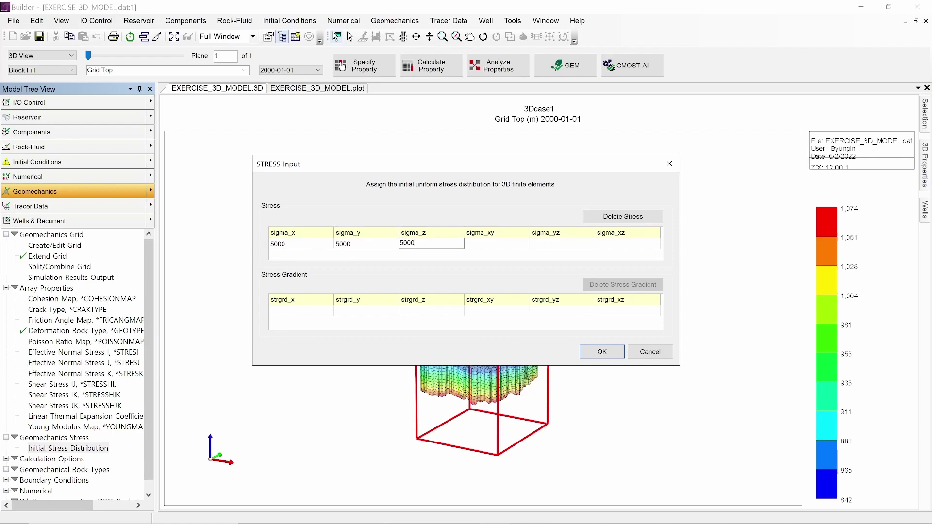
key(Tab)
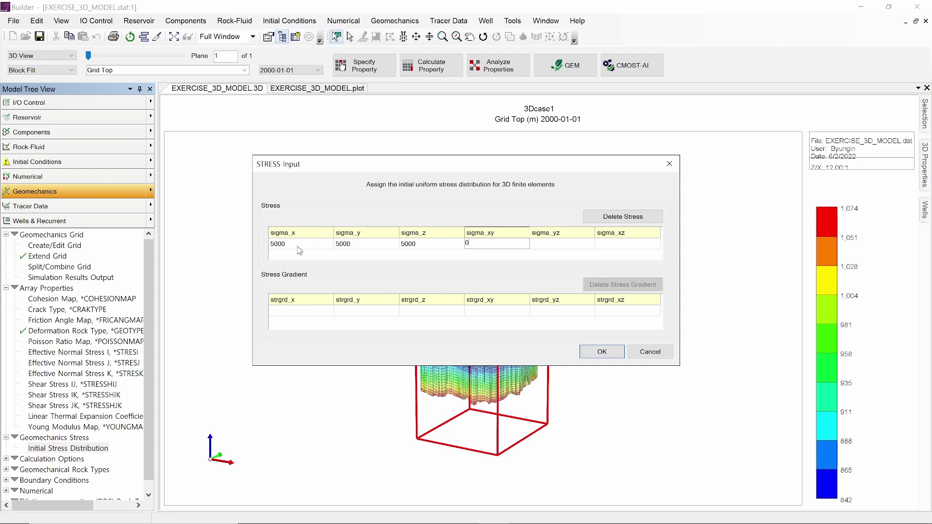
text(0)
key(Tab)
text(0)
key(Tab)
text(0)
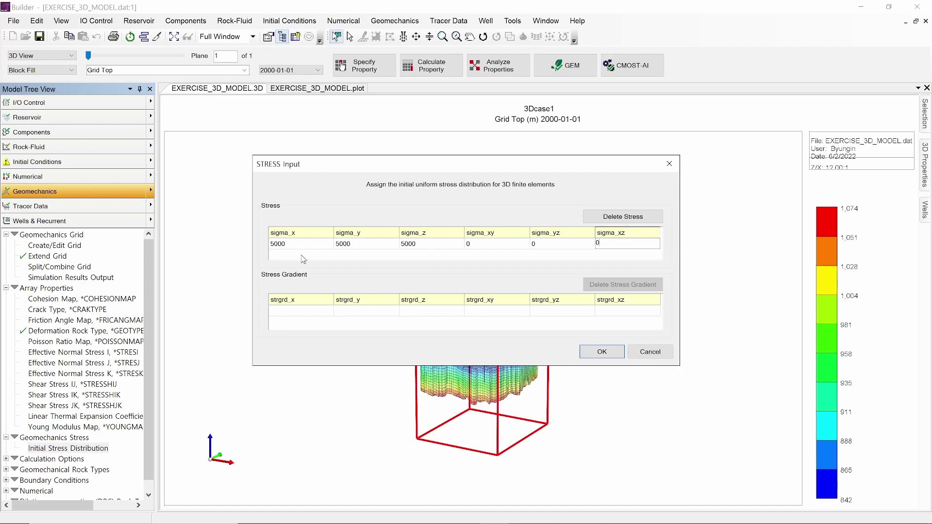
Set strgrd_x, strgrd_y, strgrd_z gradients to 10, shear gradients 0, and accept.
click(296, 314)
text(10)
key(Tab)
text(10)
key(Tab)
text(10)
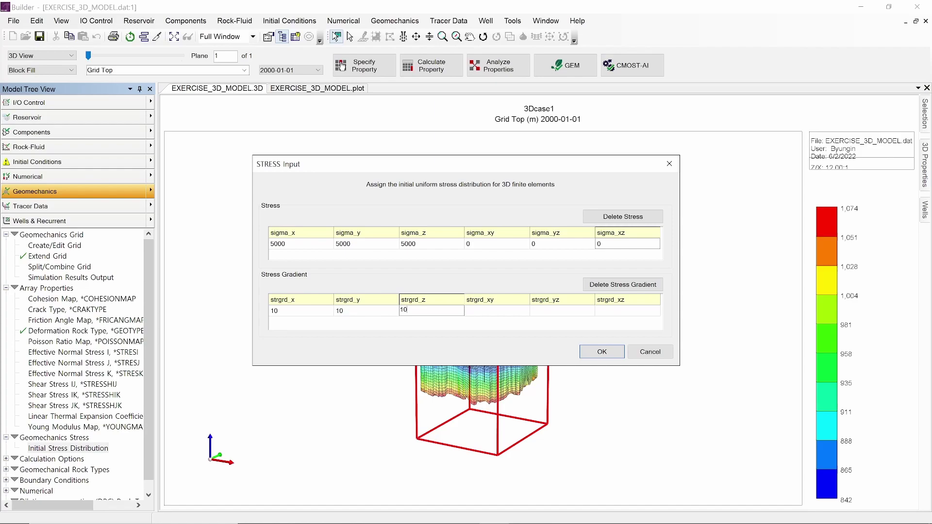
click(487, 311)
text(0)
key(Tab)
text(0)
key(Tab)
text(0)
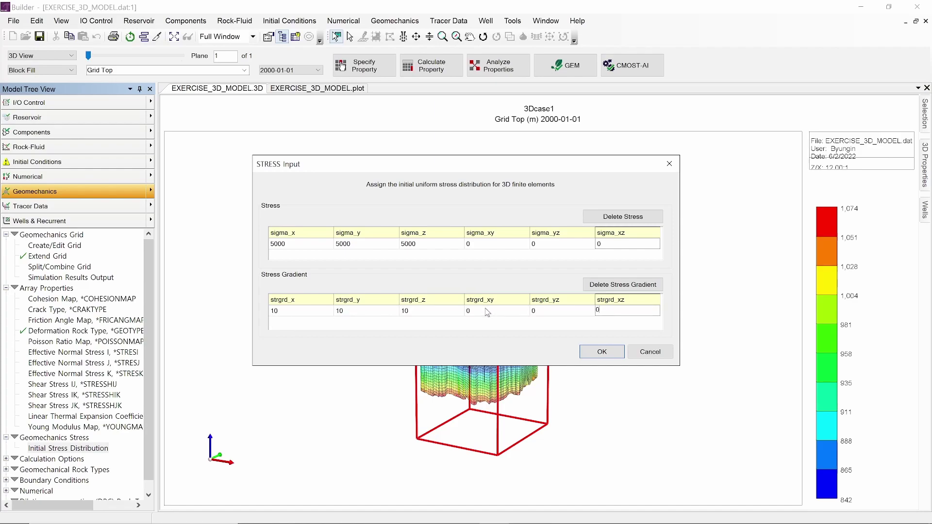
click(594, 353)
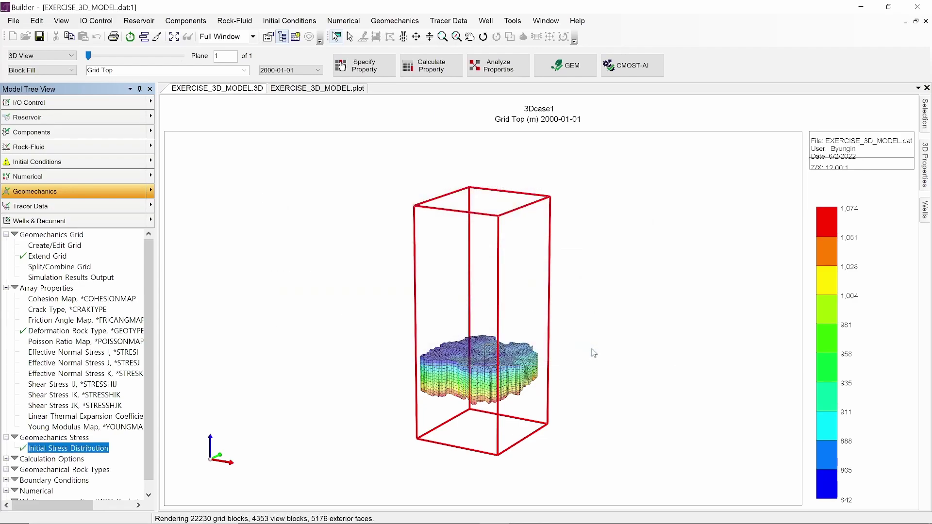
Save as EXERCISE_3D_MODEL_GeoGrid1.dat and overwrite the Ex_3D_initial.inc include file.
click(14, 20)
click(40, 62)
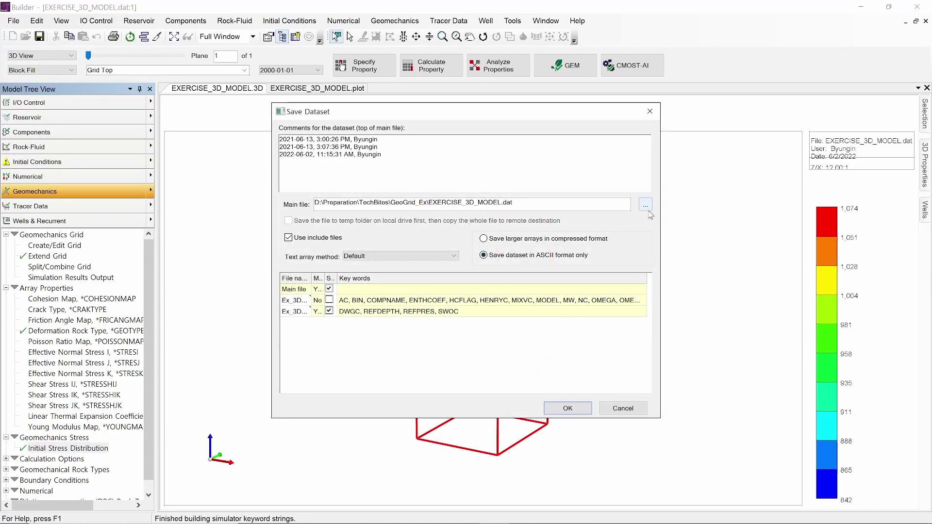
click(649, 204)
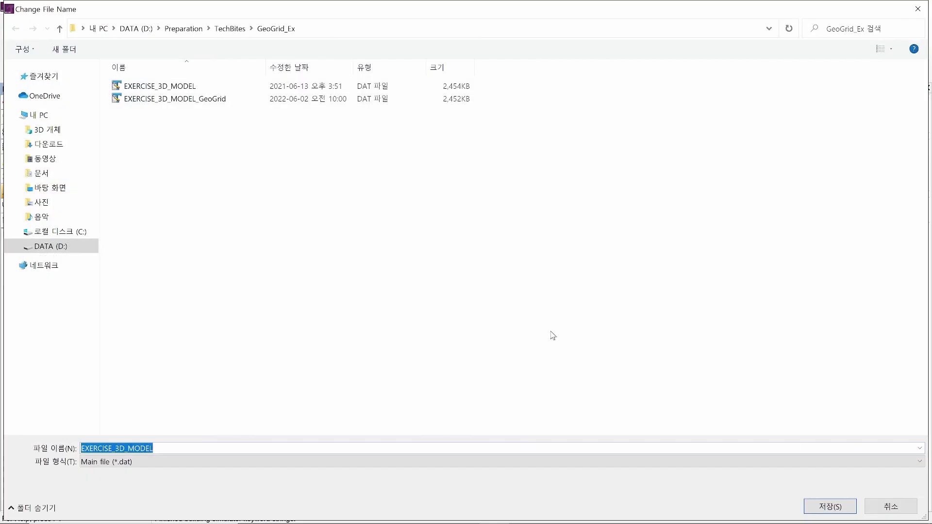
click(167, 449)
text(_)
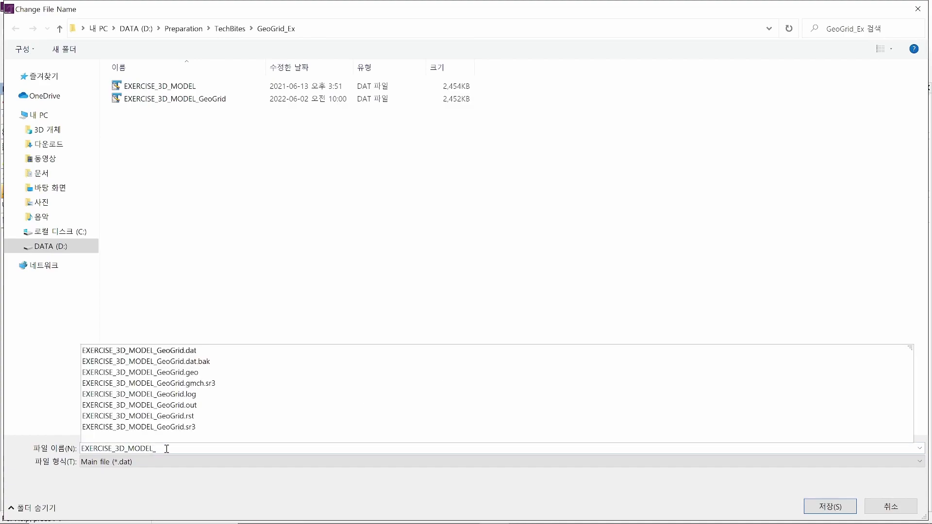
text(GeoGrid1)
key(Return)
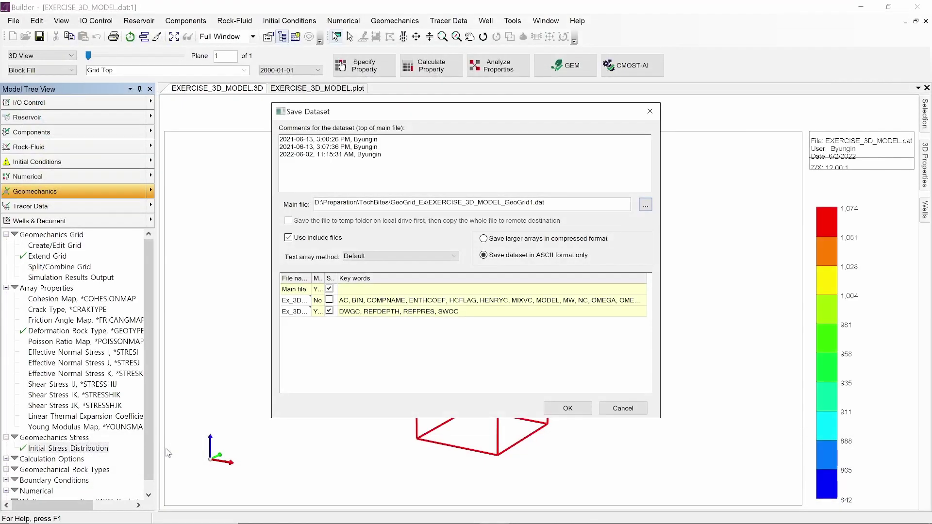
click(591, 410)
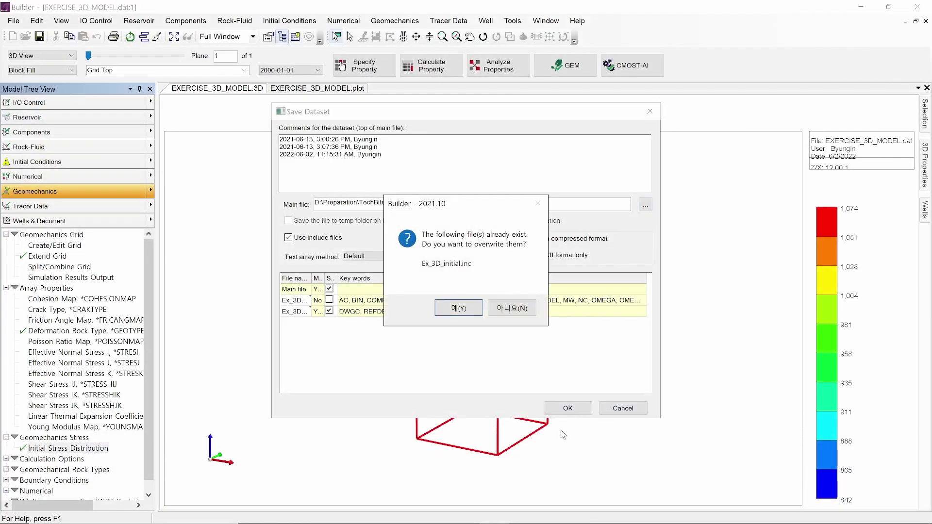
click(458, 307)
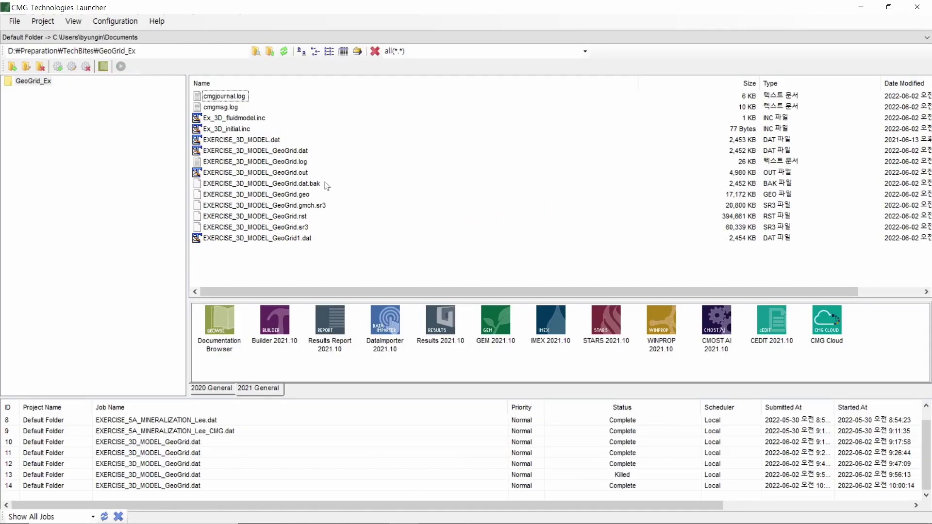
Open EXERCISE_3D_MODEL_GeoGrid.gmch.sr3 and EXERCISE_3D_MODEL_GeoGrid.sr3 with Results 2021.10.
click(325, 207)
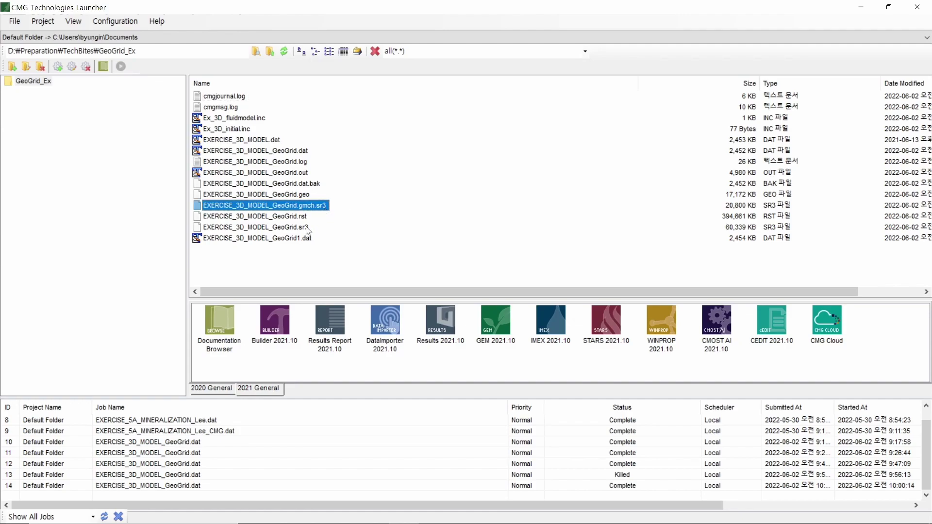
click(307, 229)
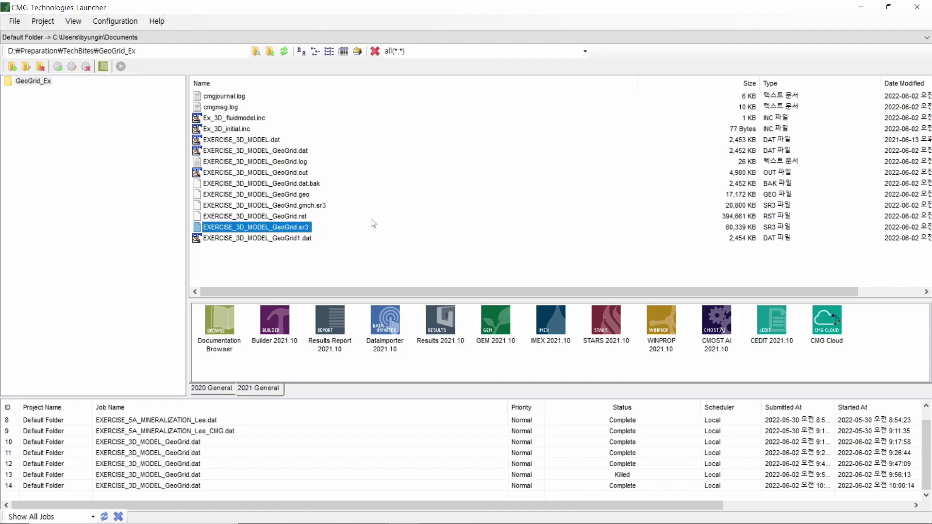
double_click(446, 330)
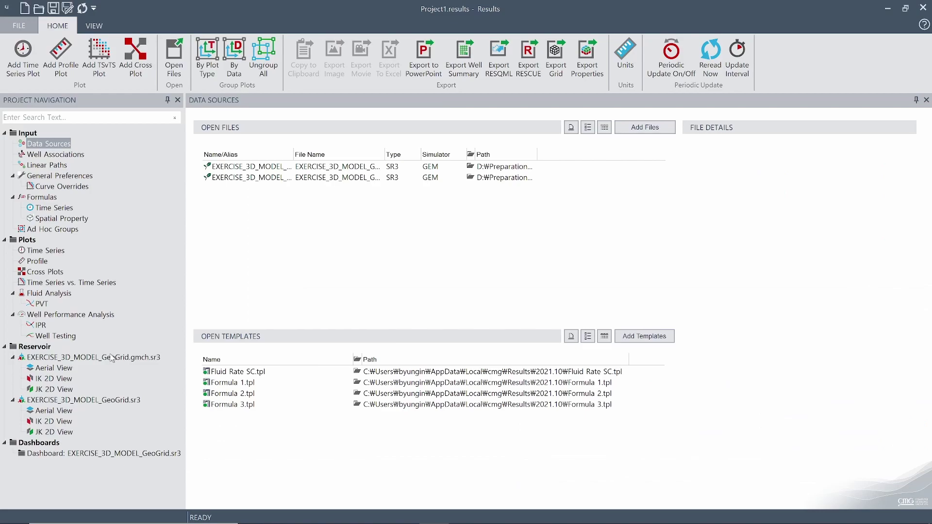
click(105, 357)
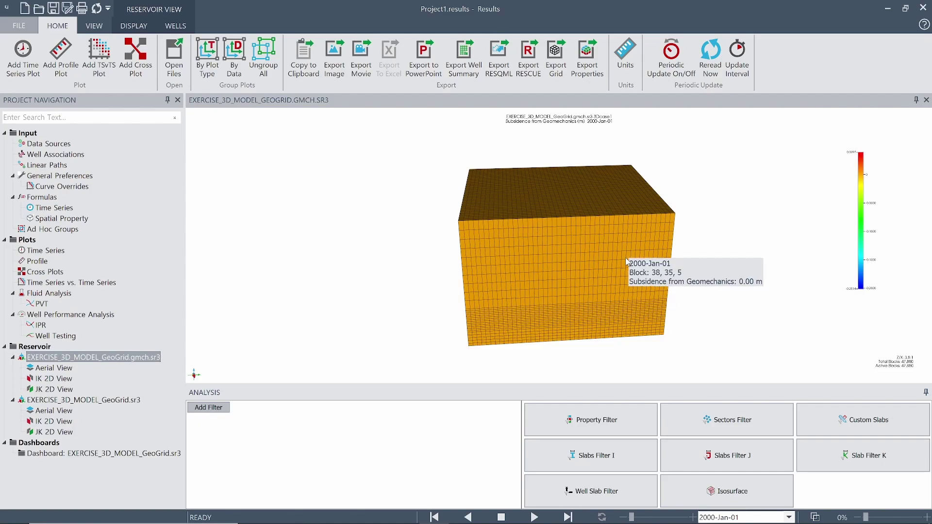
Check the 0.00 m subsidence at 2000-Jan-01, rotate the grid, and open the GeoGrid.sr3 dashboard.
mouse_move(581, 240)
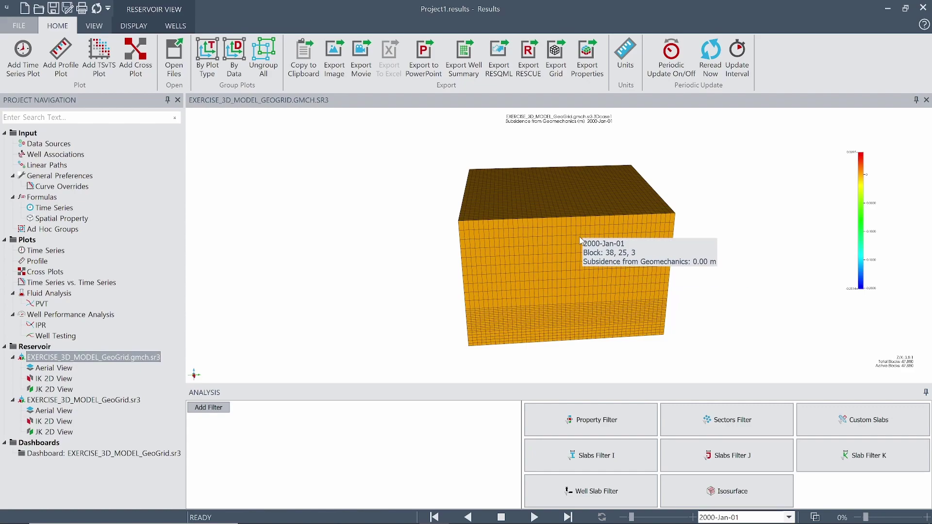
drag(571, 276, 554, 323)
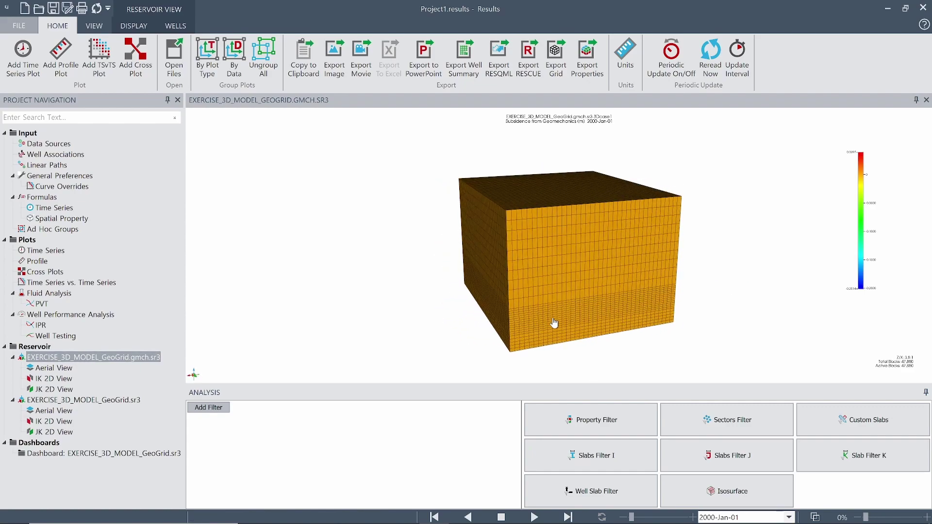
click(57, 456)
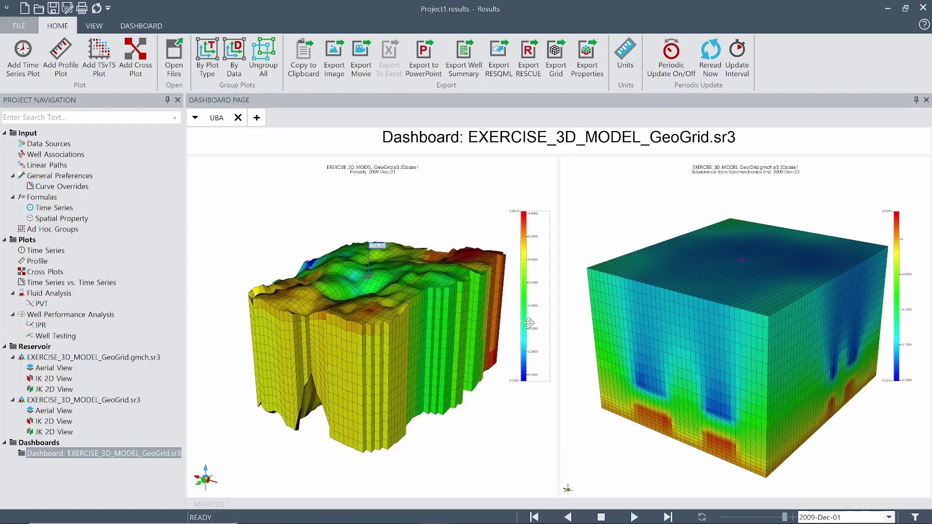
Rotate the linked maps and switch the left plot from Porosity to Subsidence from Geomechanics.
mouse_move(373, 301)
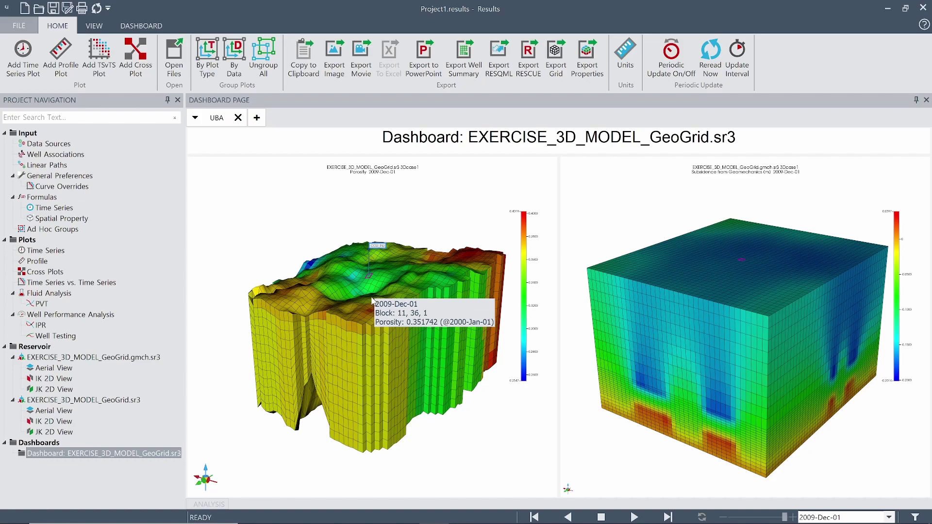
mouse_move(712, 249)
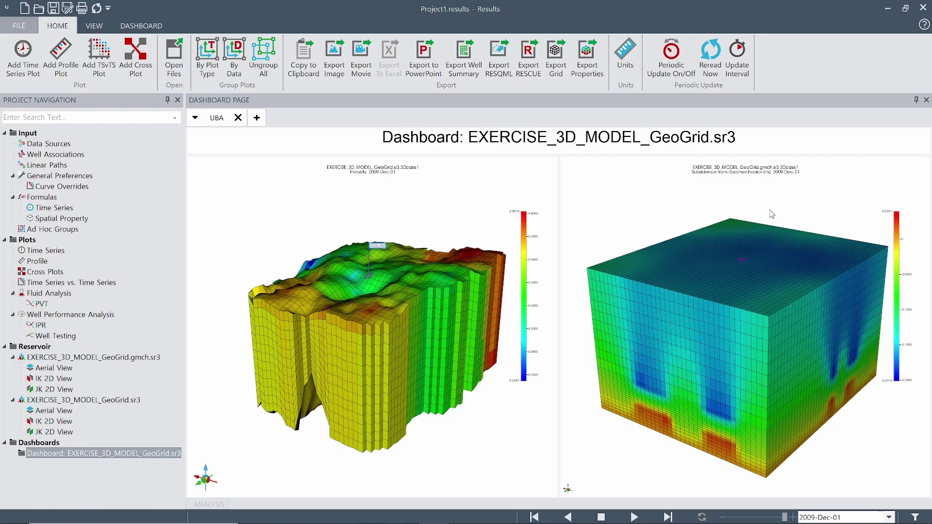
drag(740, 349, 732, 349)
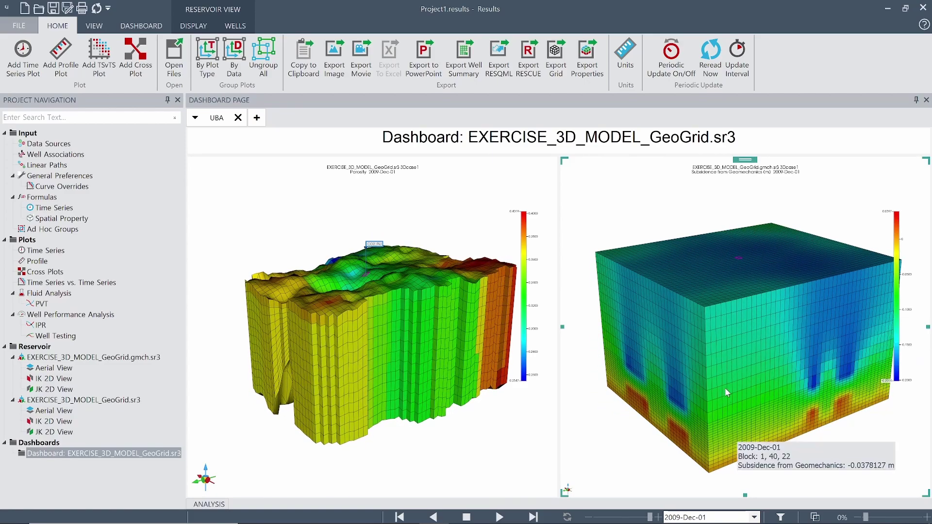
drag(727, 386, 736, 430)
mouse_move(722, 407)
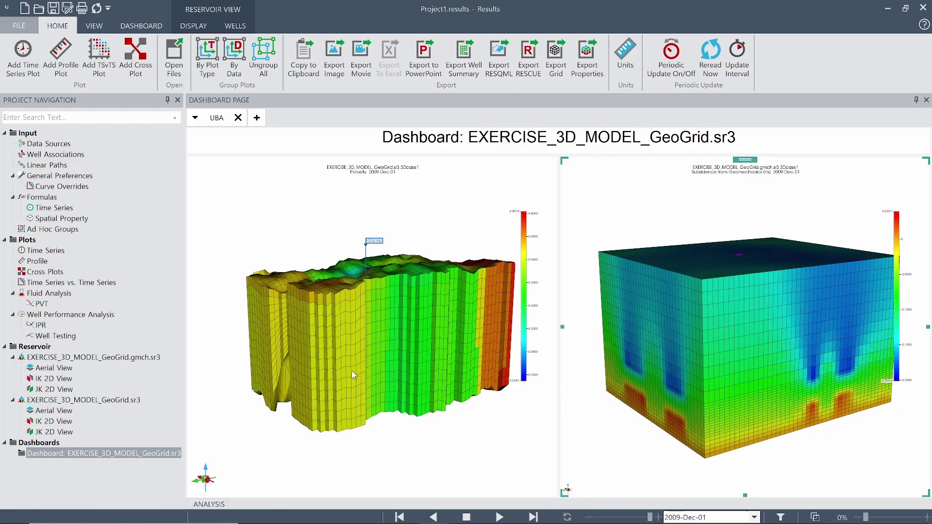
drag(340, 375, 344, 385)
click(210, 27)
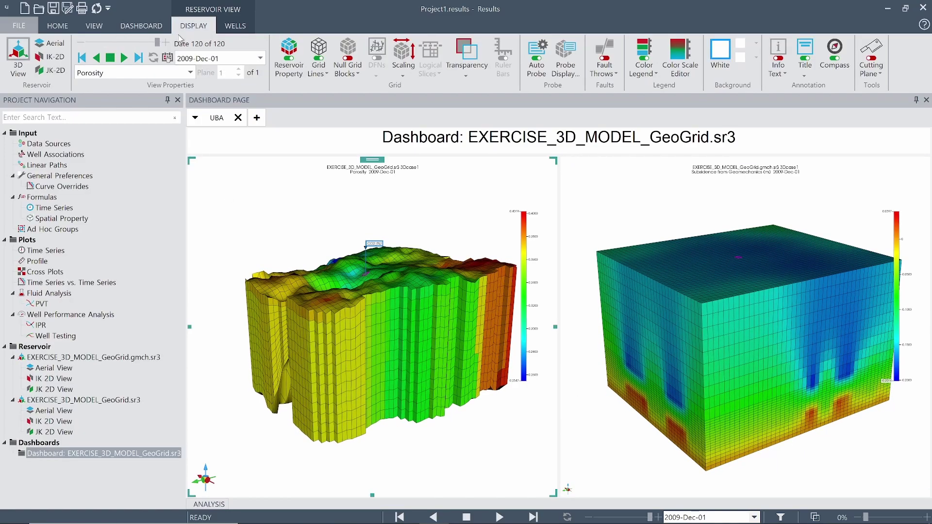
click(191, 73)
scroll(173, 193, down, 2)
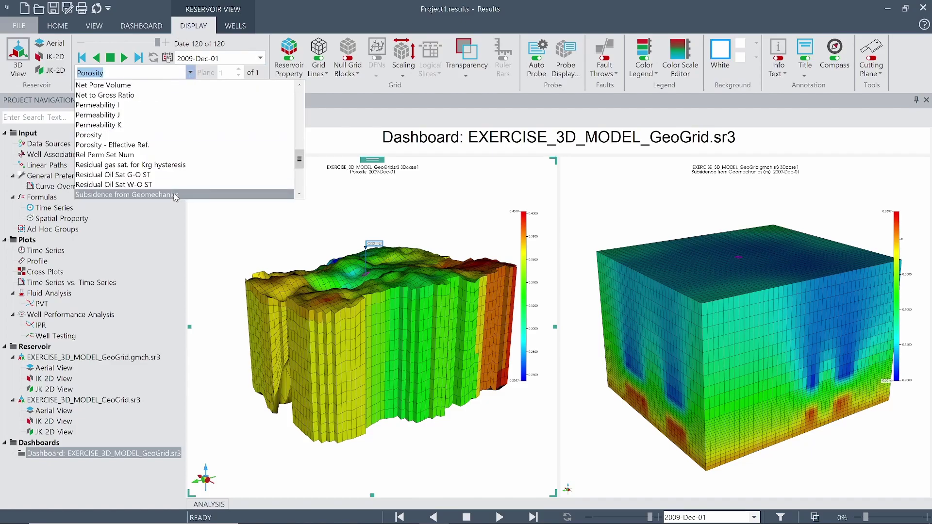
click(182, 194)
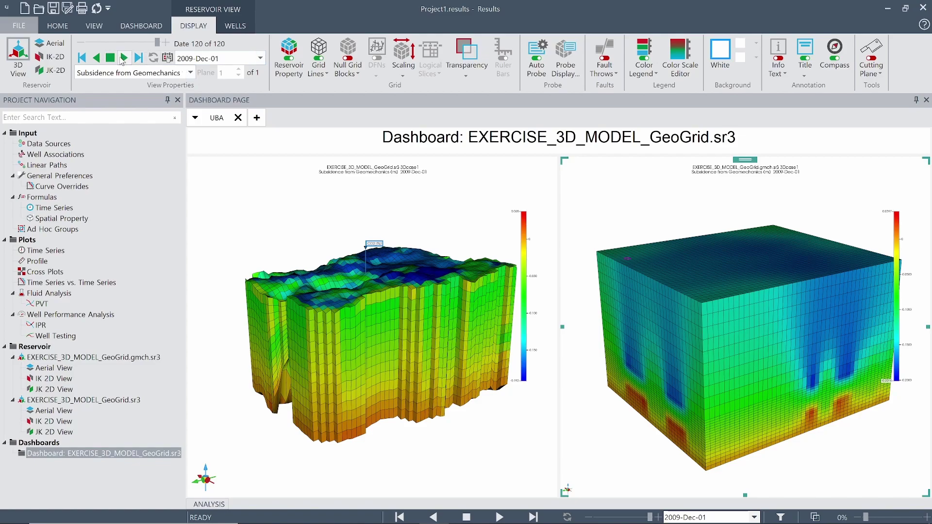
Animate both subsidence maps forward and backward through all dates.
click(109, 59)
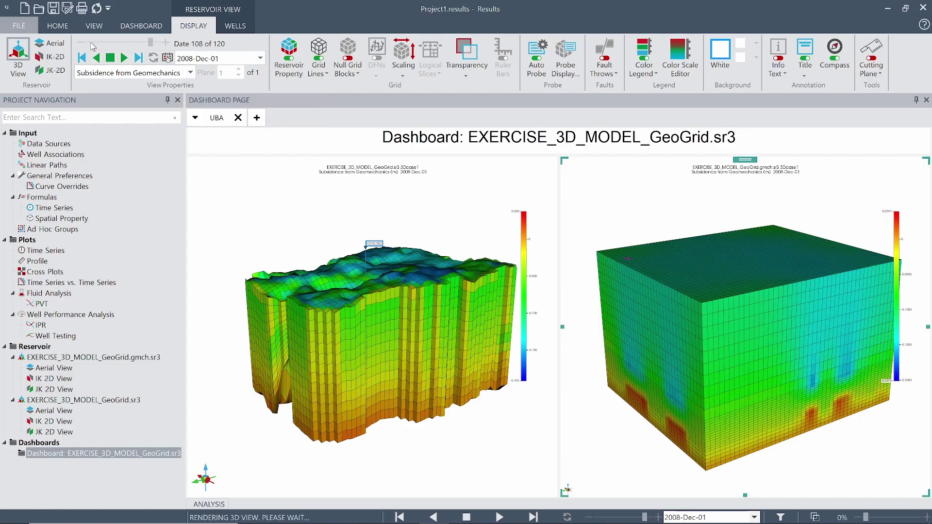
click(90, 44)
click(96, 58)
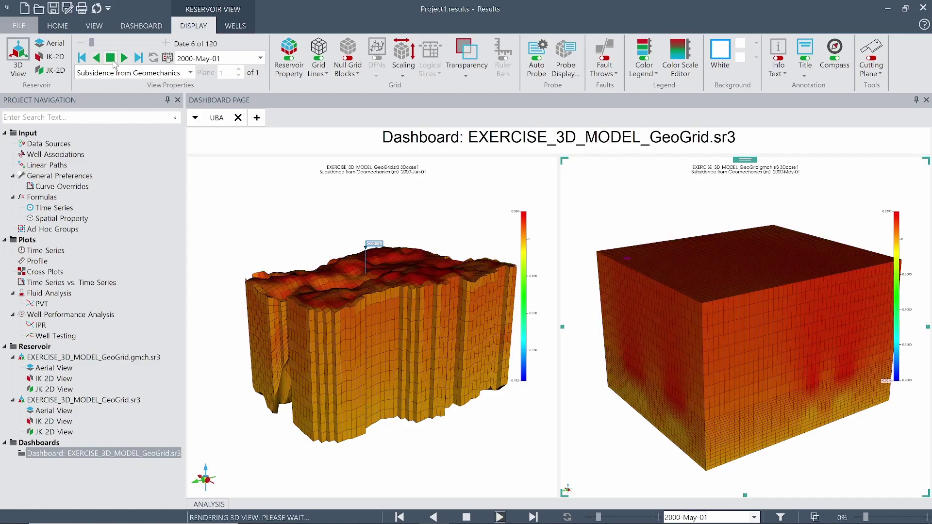
click(124, 58)
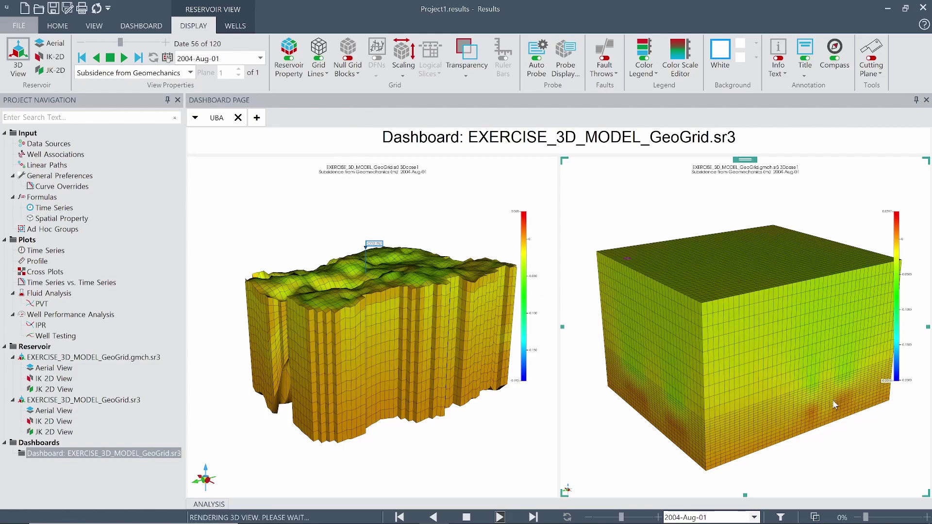
Rotate the linked maps and probe subsidence, about -0.16 m at block 22, 17, 1.
mouse_move(815, 389)
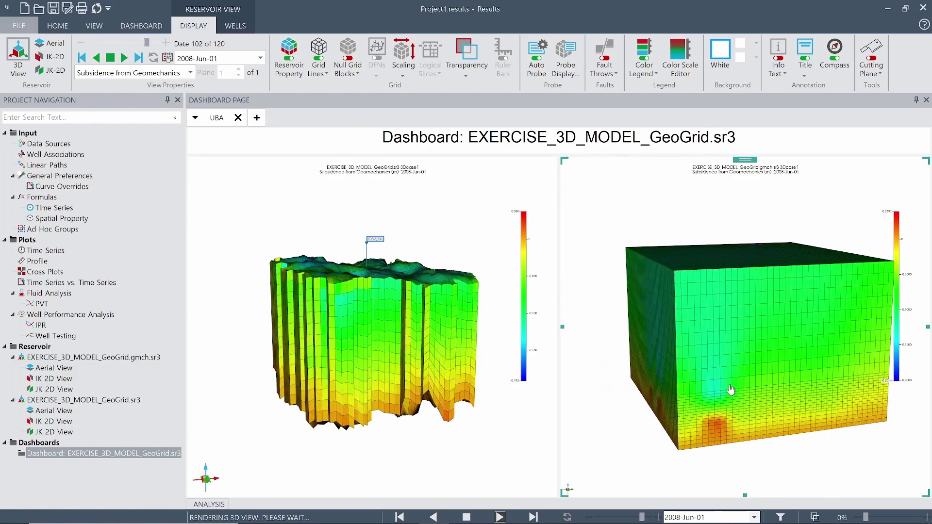
mouse_move(727, 395)
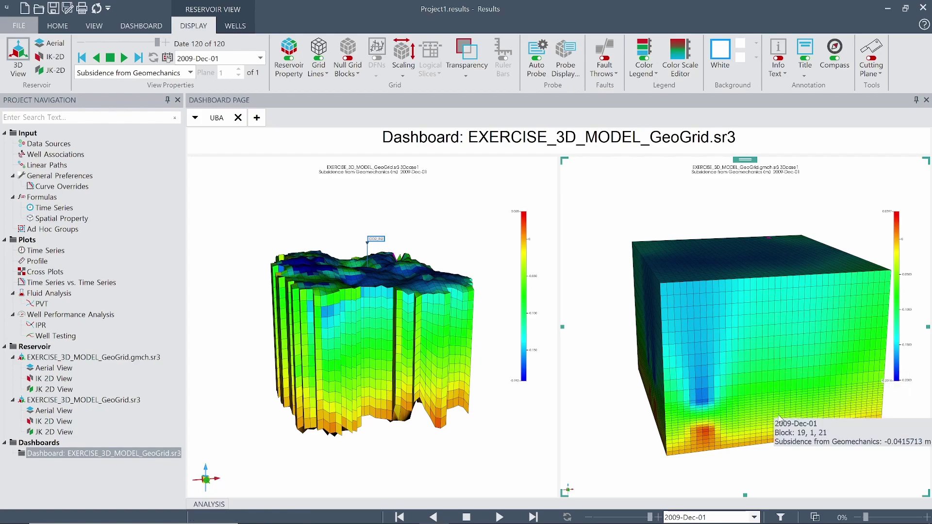
drag(797, 381, 777, 369)
drag(362, 292, 353, 319)
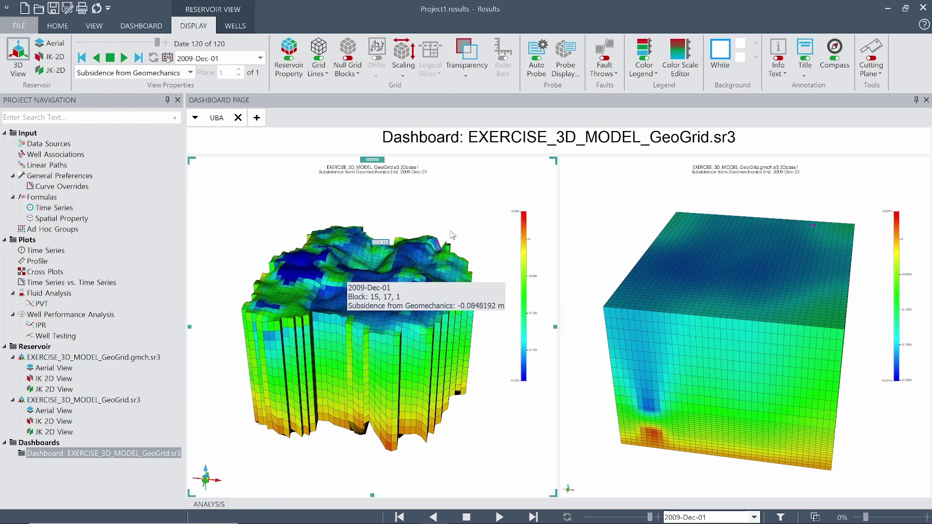
mouse_move(383, 294)
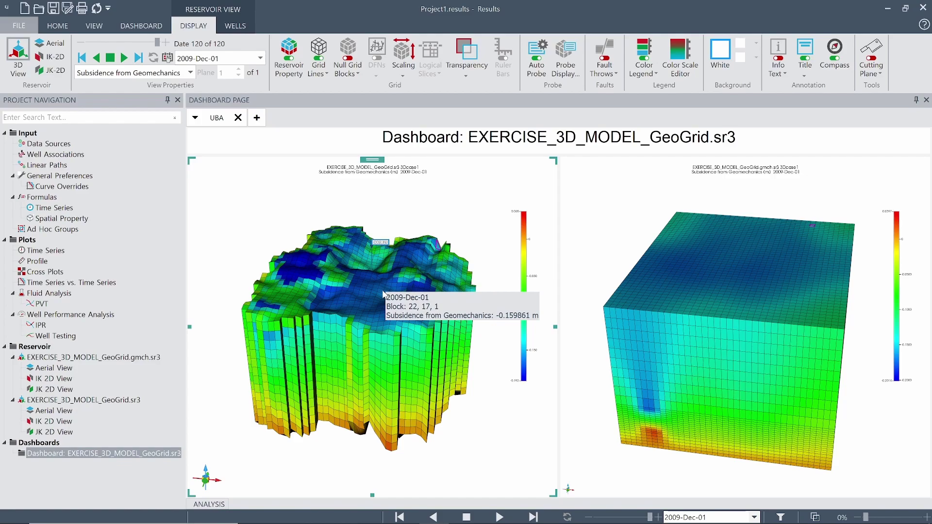